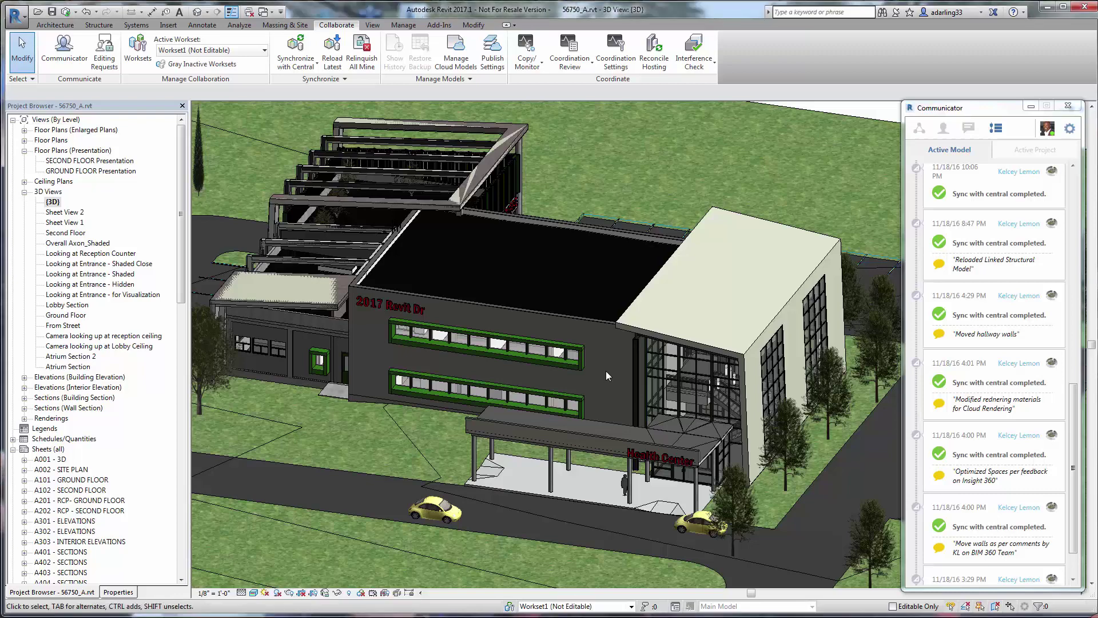
- Examine the building exterior from several sides and its reception counter, entrance, reception ceiling and lobby ceiling camera views
middle_click_drag(605, 370, 497, 345, "shift")
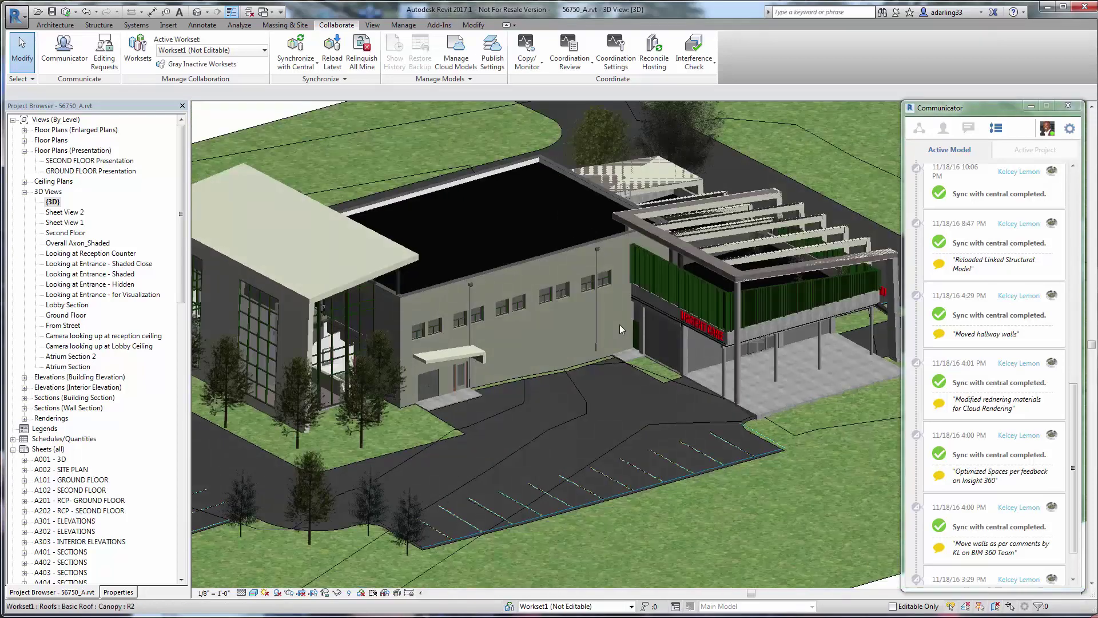
middle_click_drag(619, 329, 245, 320, "shift")
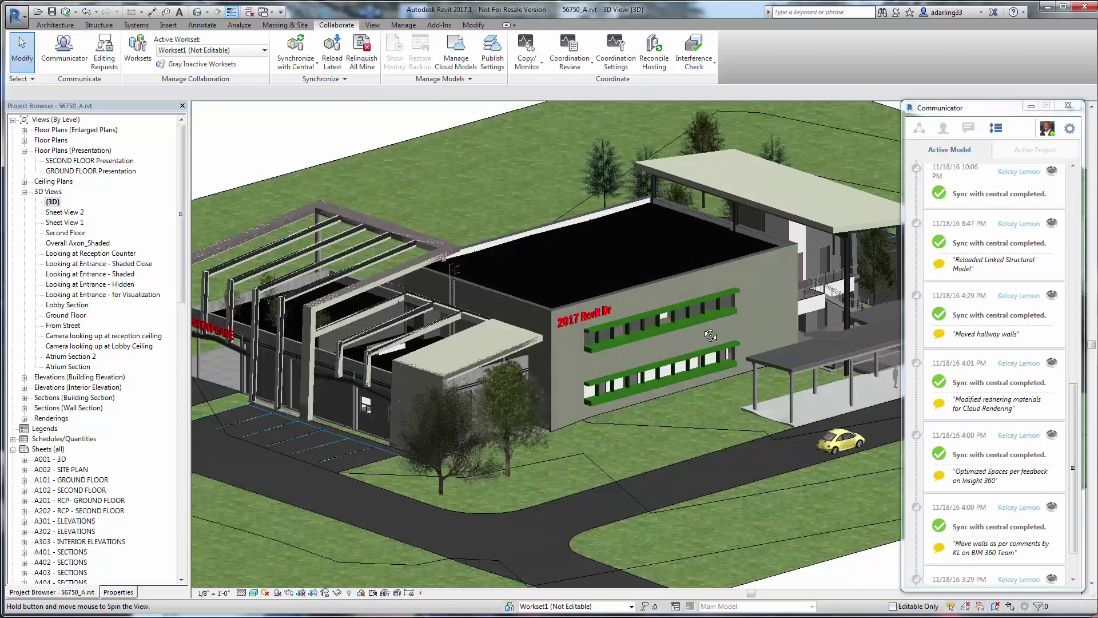
middle_click_drag(706, 336, 659, 341)
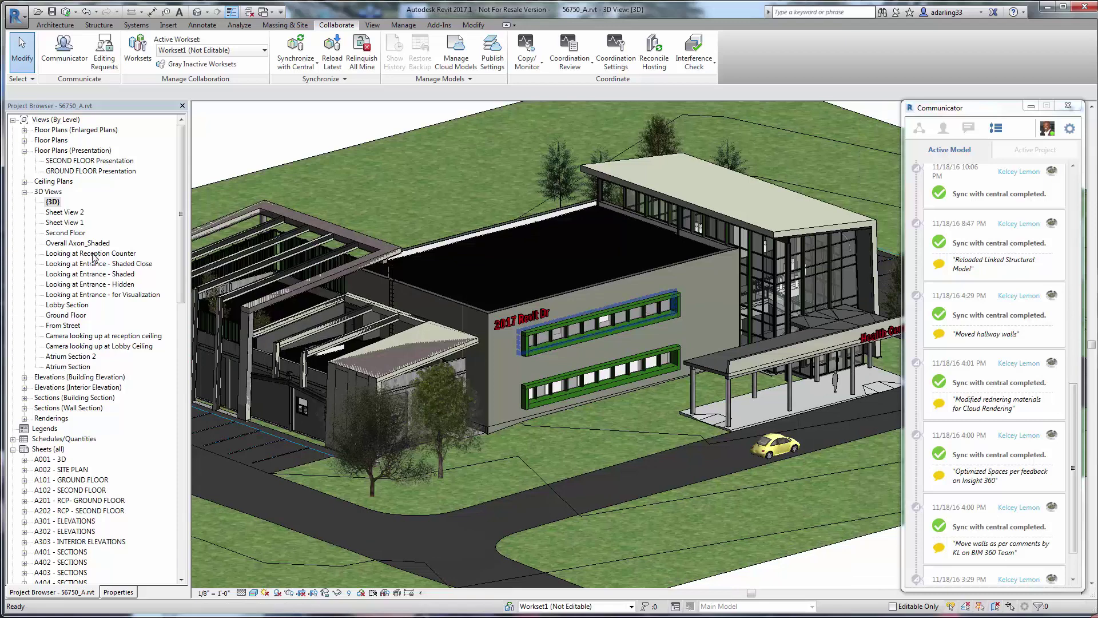
left_click(94, 255)
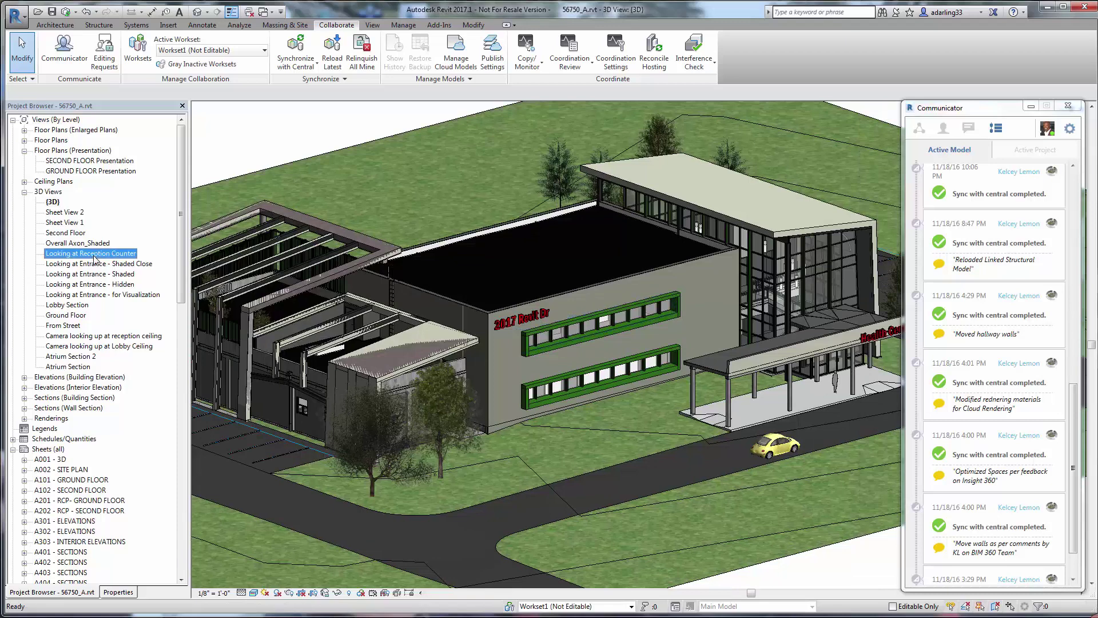
double_click(94, 257)
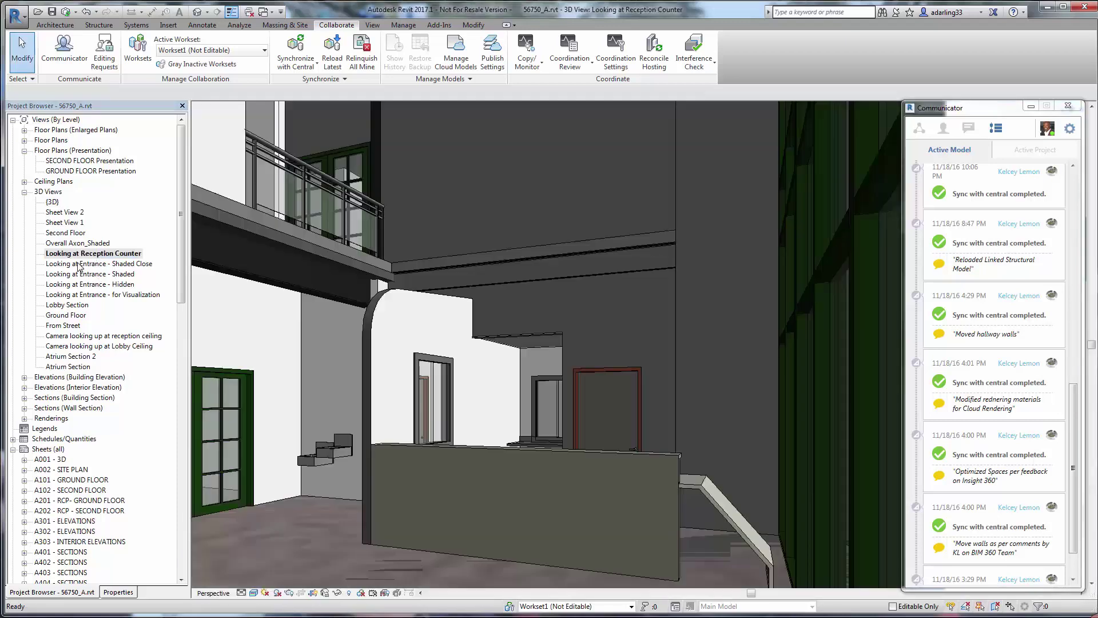
double_click(79, 265)
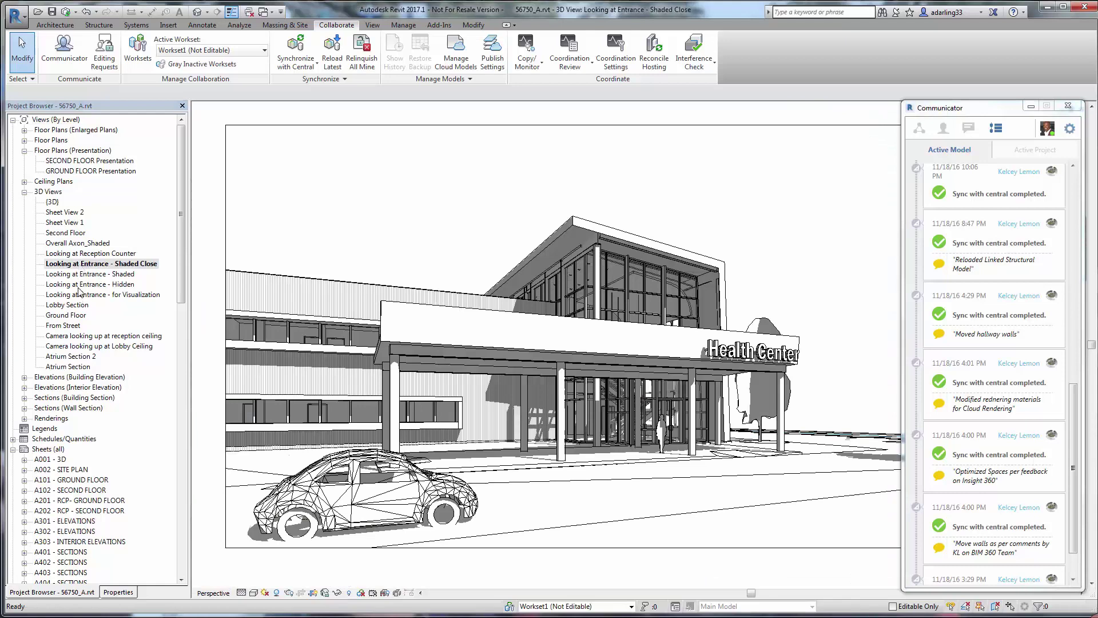
left_click(79, 285)
double_click(78, 285)
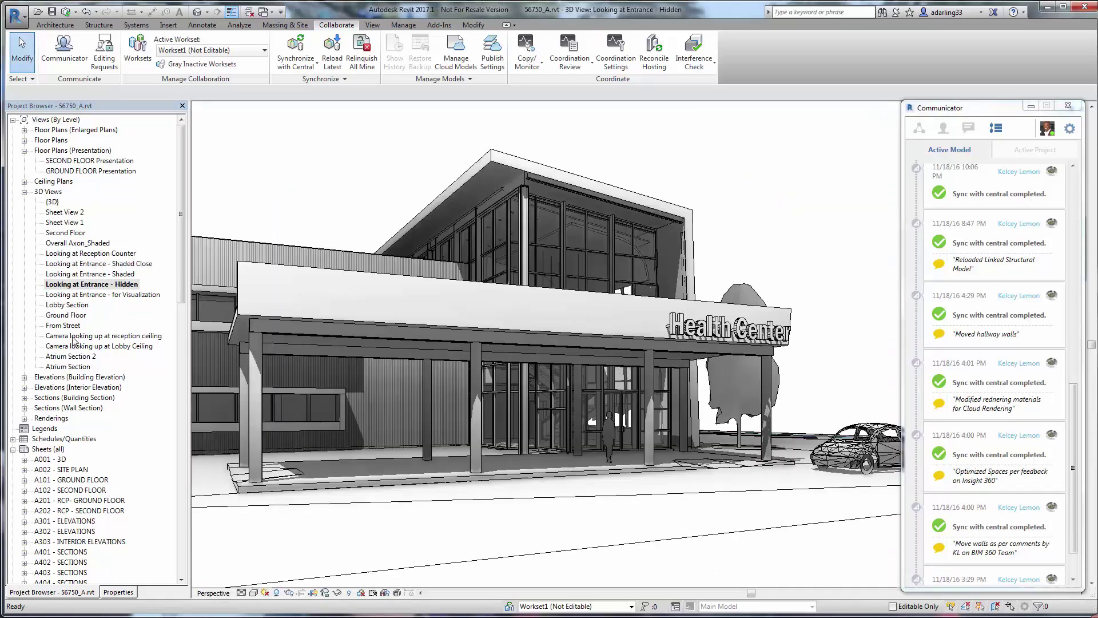
double_click(72, 337)
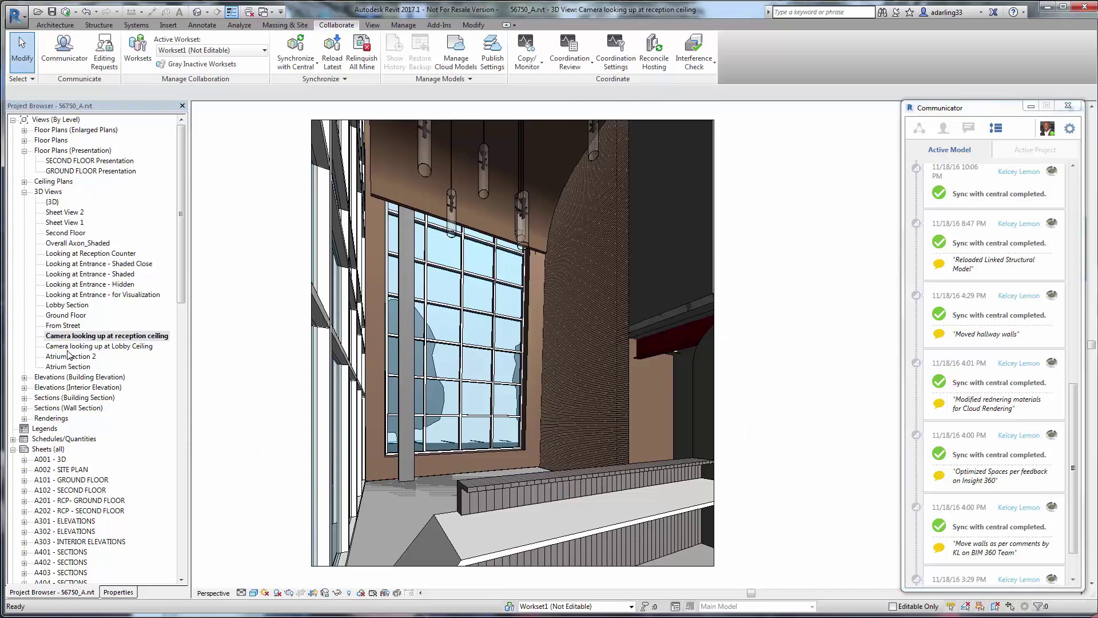
double_click(69, 347)
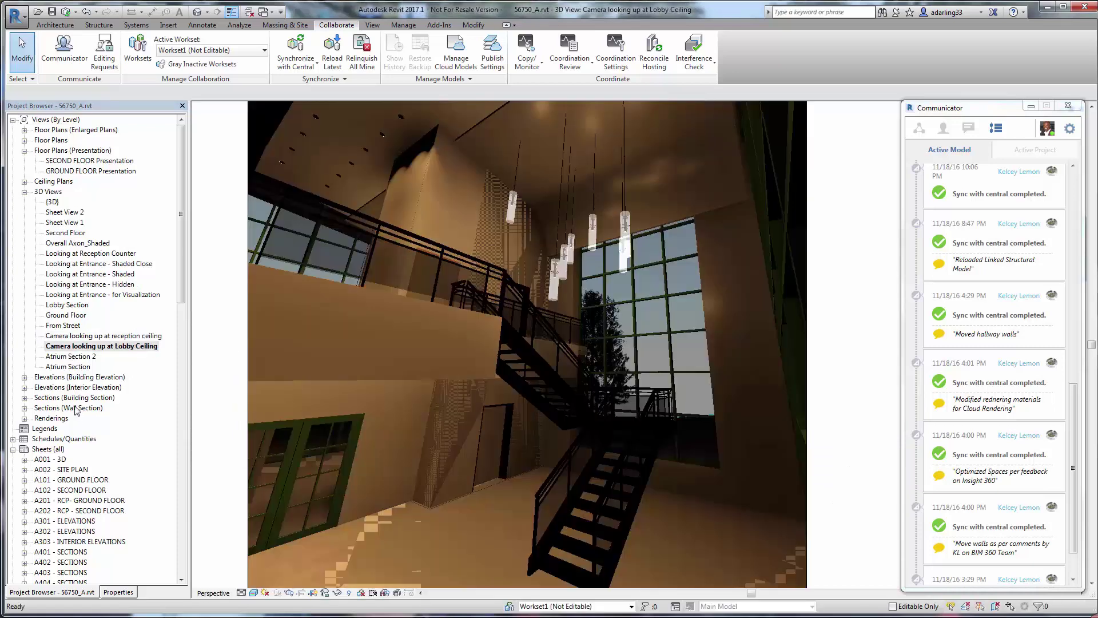
- Look through the 3D sheet A001, floor plan sheets A101 and A102, ceiling plan sheets A201 and A202, and elevation sheet A301
double_click(60, 459)
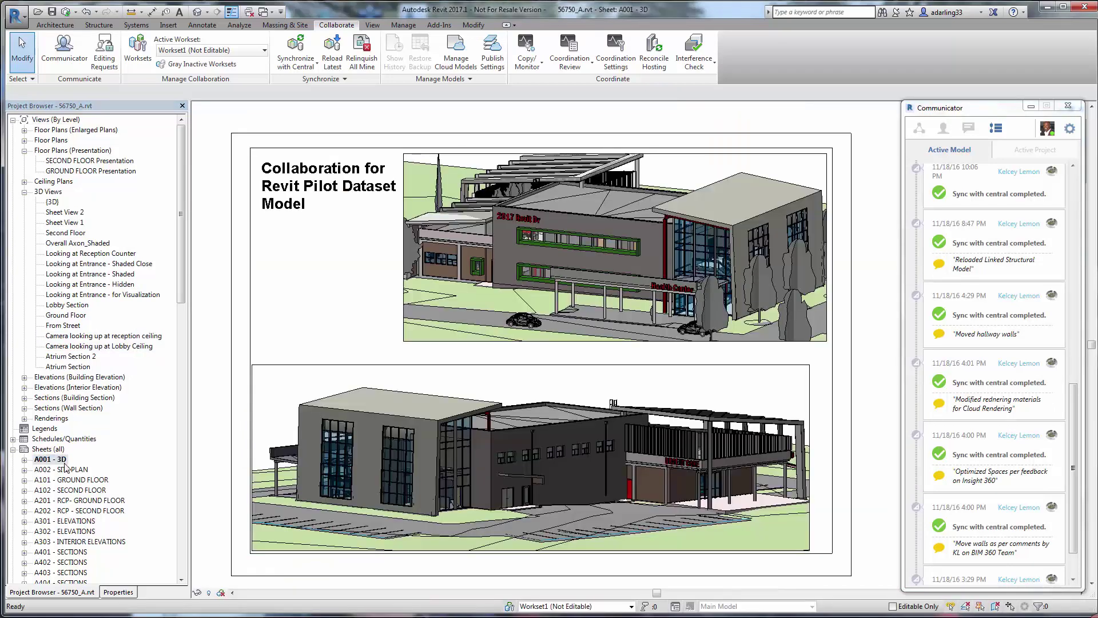
double_click(69, 479)
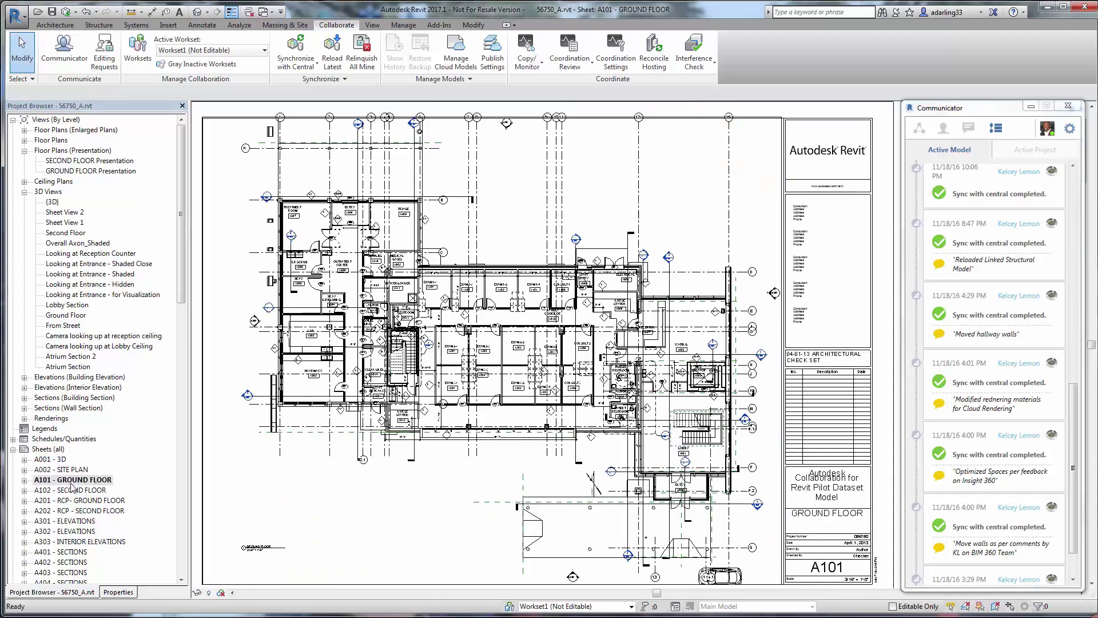
double_click(73, 490)
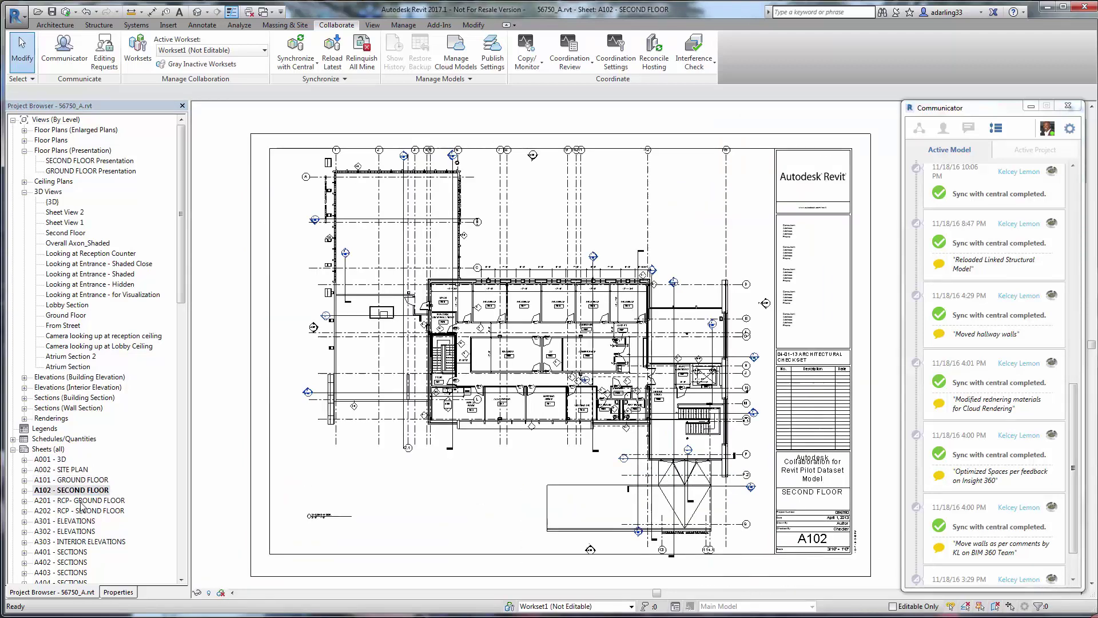
double_click(80, 501)
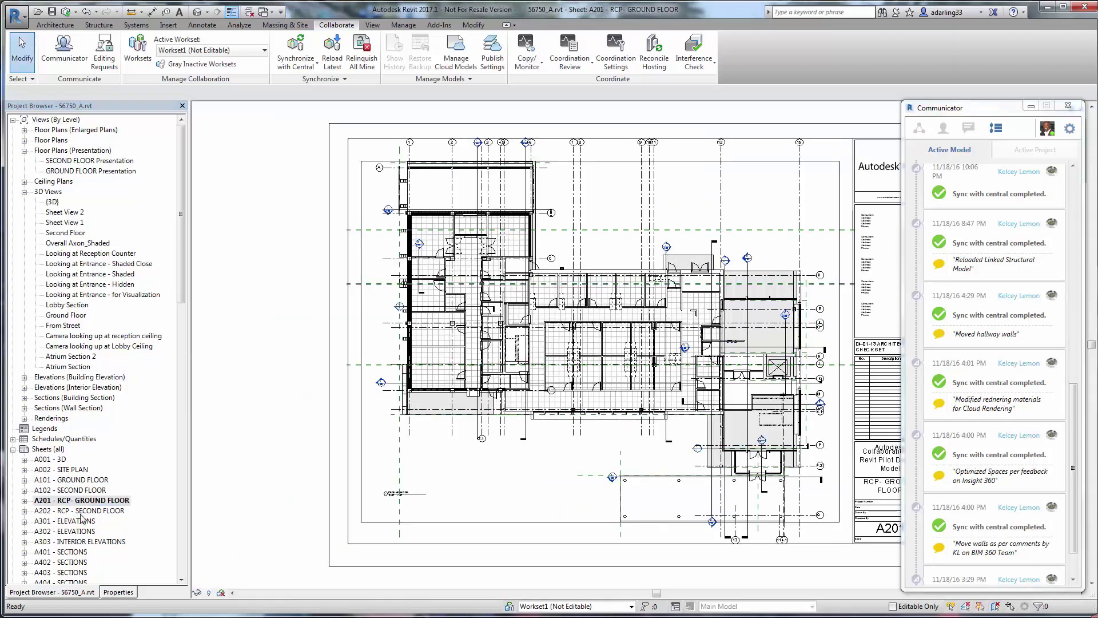
double_click(81, 512)
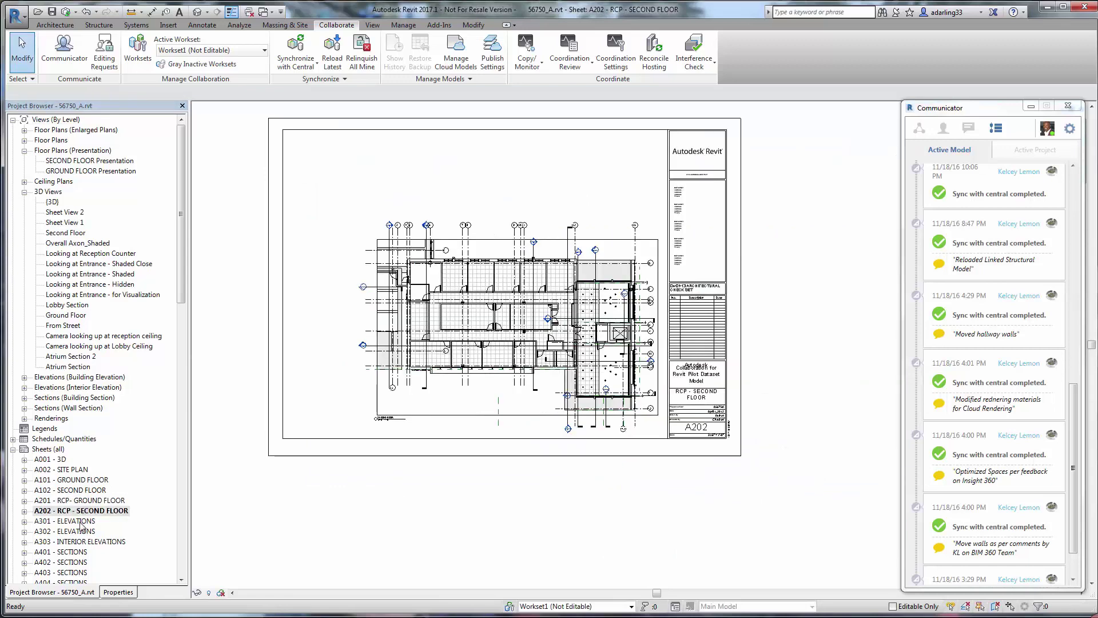
double_click(81, 522)
double_click(81, 533)
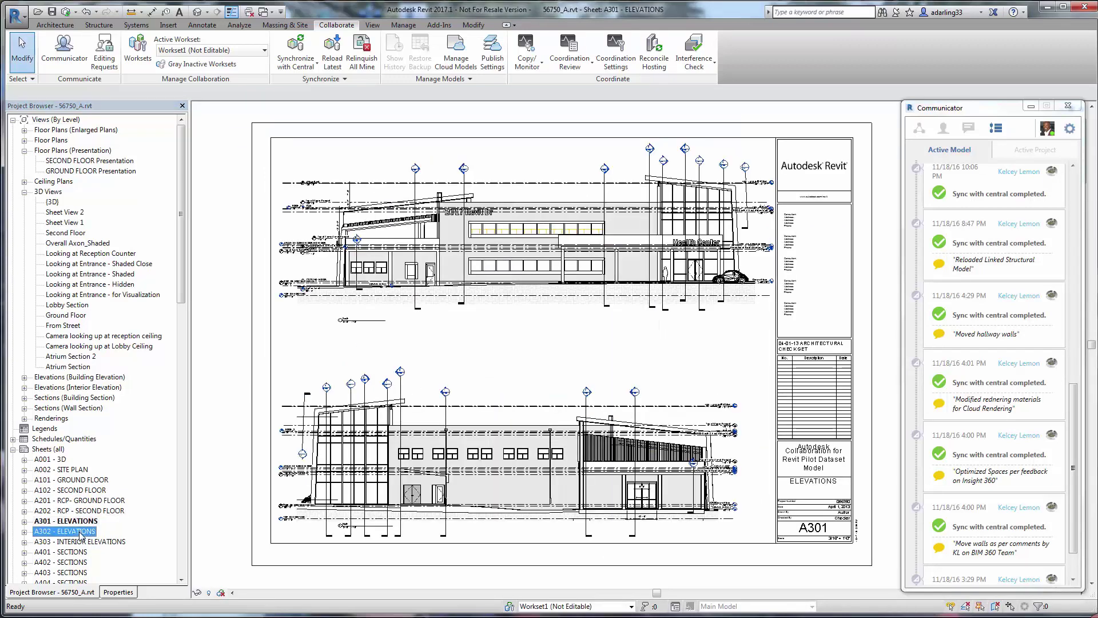
- Look through section sheets A401 and A402, schedules sheet A501 and enlarged plans sheet A601
double_click(77, 552)
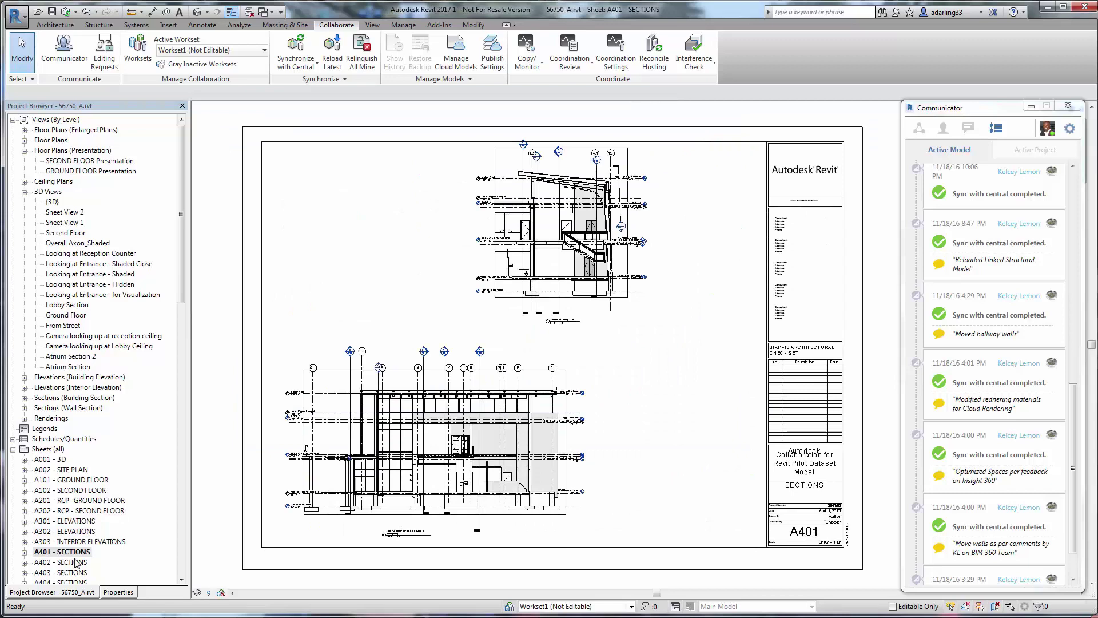
double_click(74, 562)
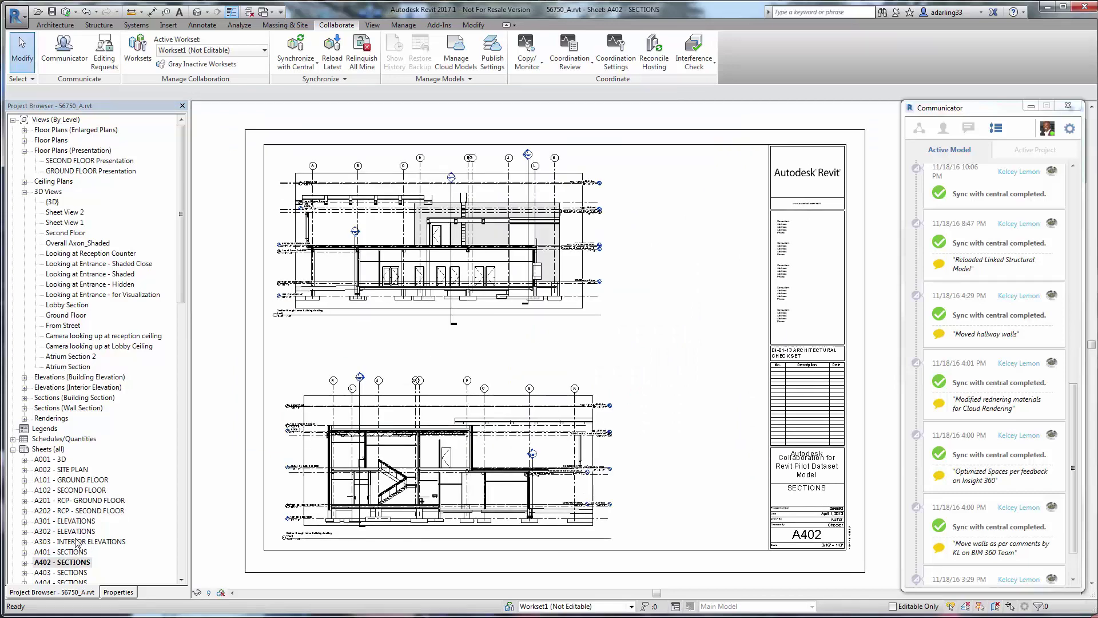
left_click(84, 542)
scroll(83, 543, "down", 15)
double_click(78, 130)
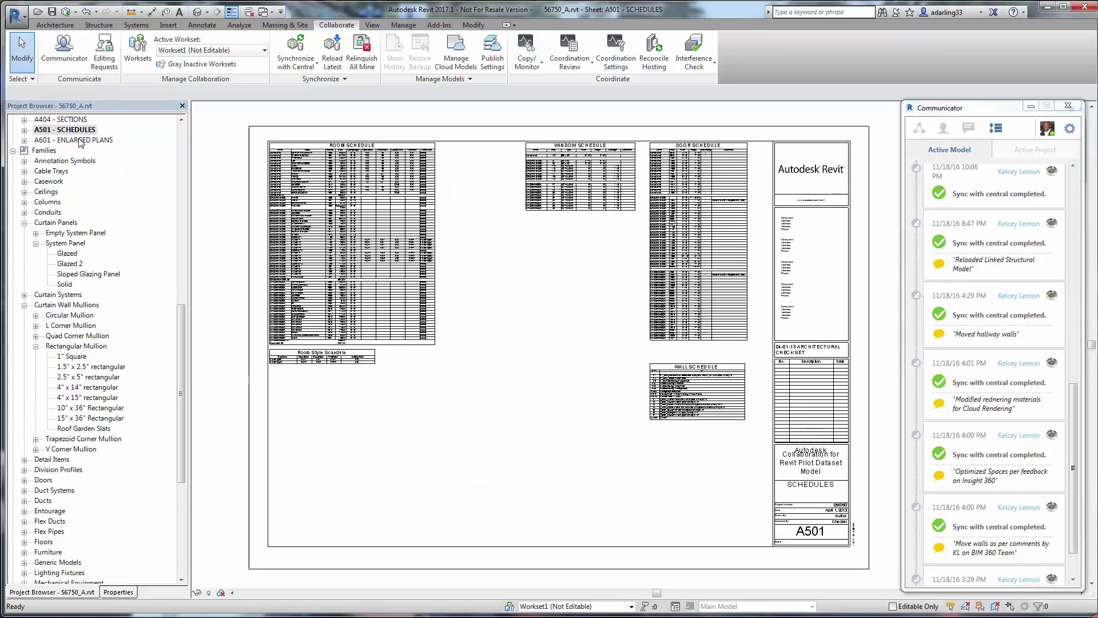
double_click(80, 141)
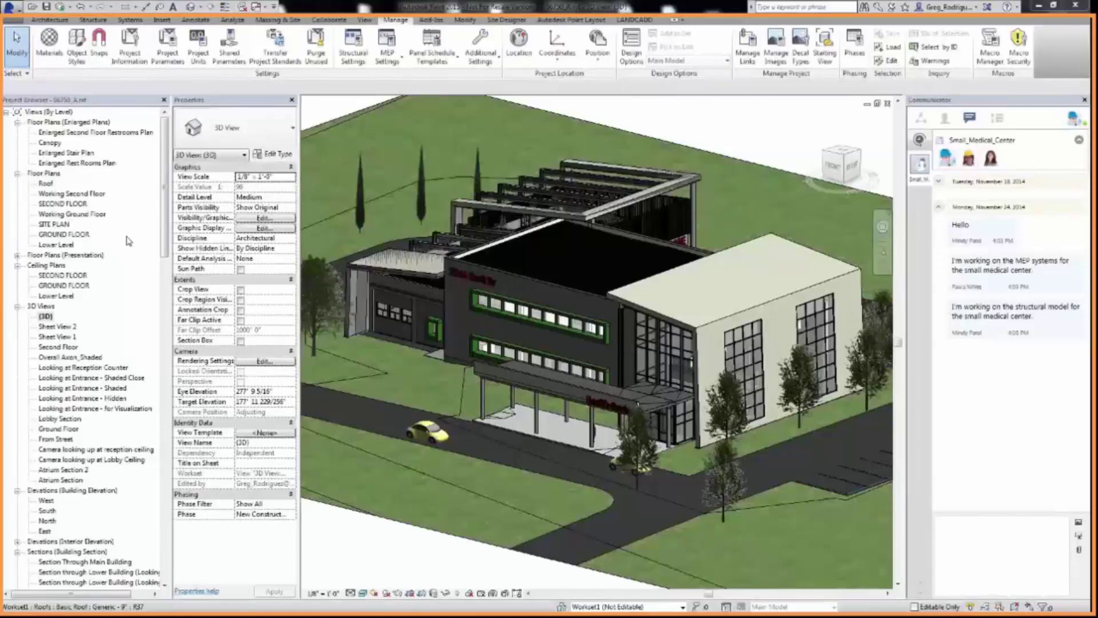
- Locate exam rooms 1201 and 1301 on the GROUND FLOOR plan and open the same area in the Working Ground Floor plan
double_click(86, 235)
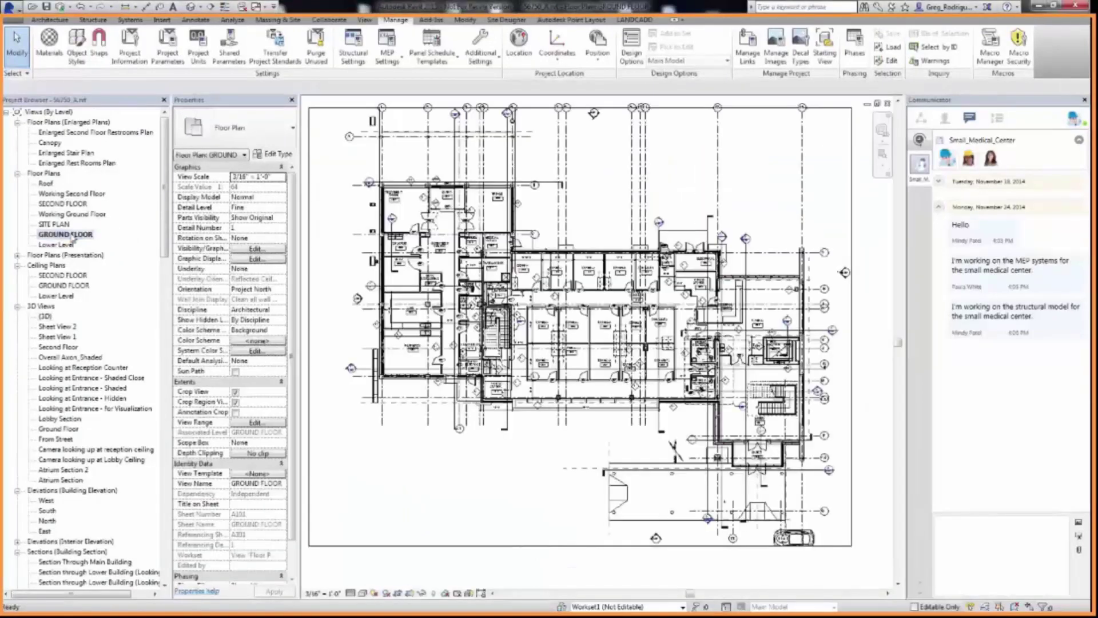
scroll(574, 349, "up", 5)
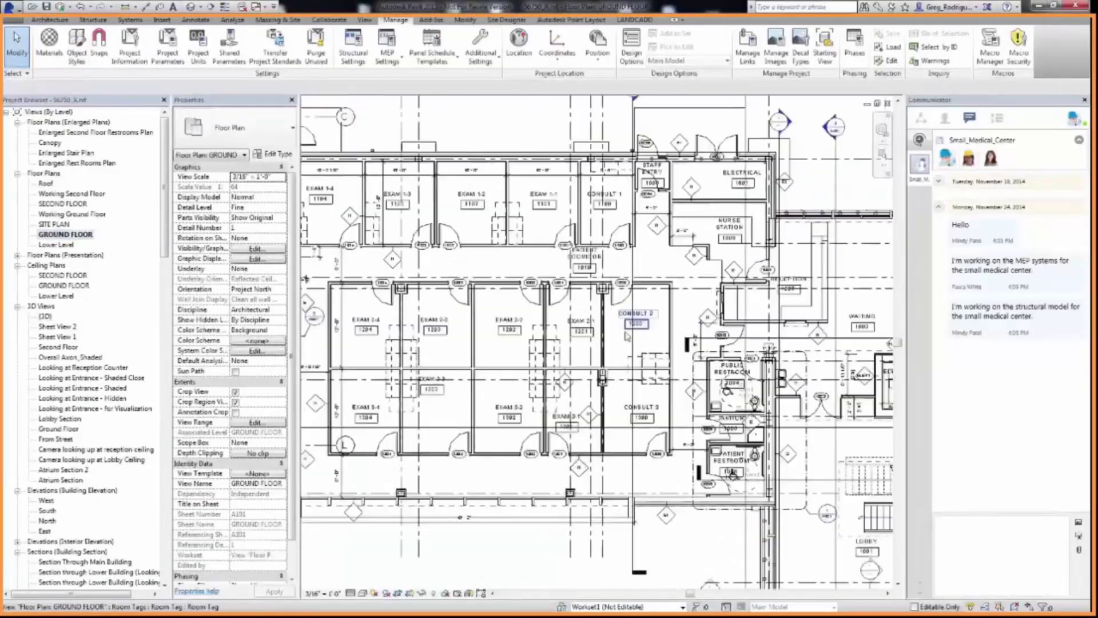
scroll(576, 349, "up", 3)
middle_click_drag(576, 349, 602, 288)
scroll(602, 288, "down", 1)
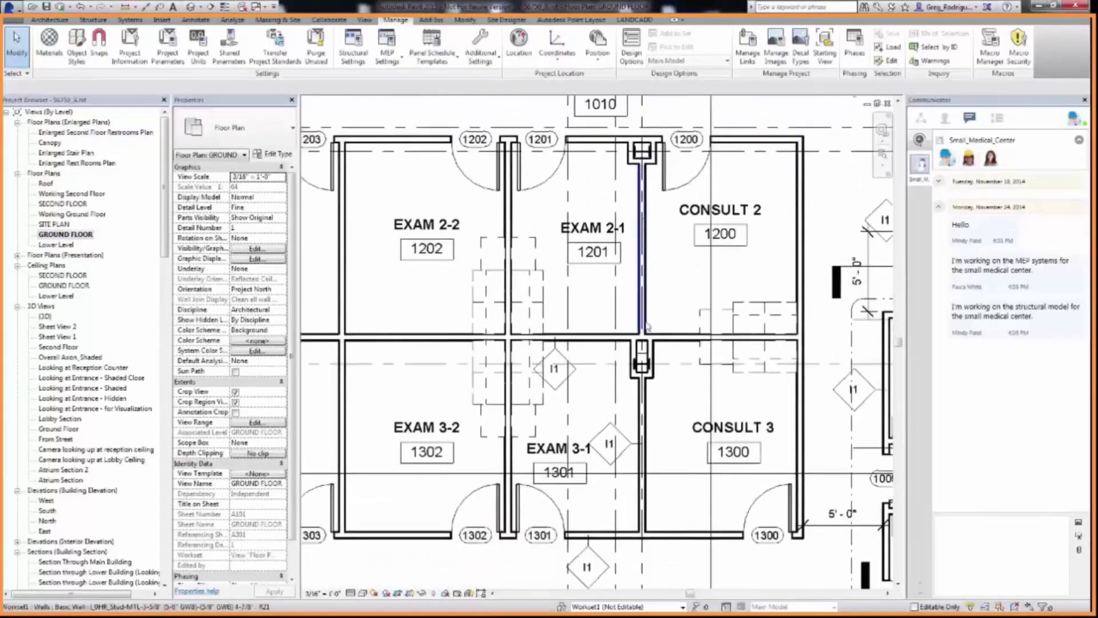
double_click(48, 215)
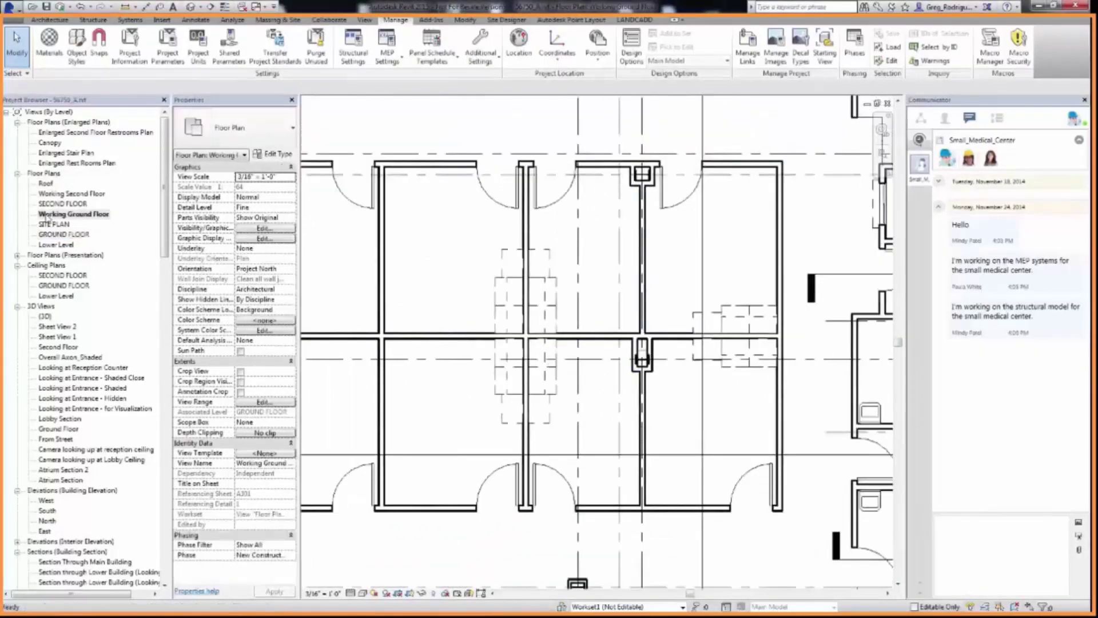
- Send the project chat message "Hello team we are moving the walls in rooms 1201 & 1301 two feet"
left_click(973, 527)
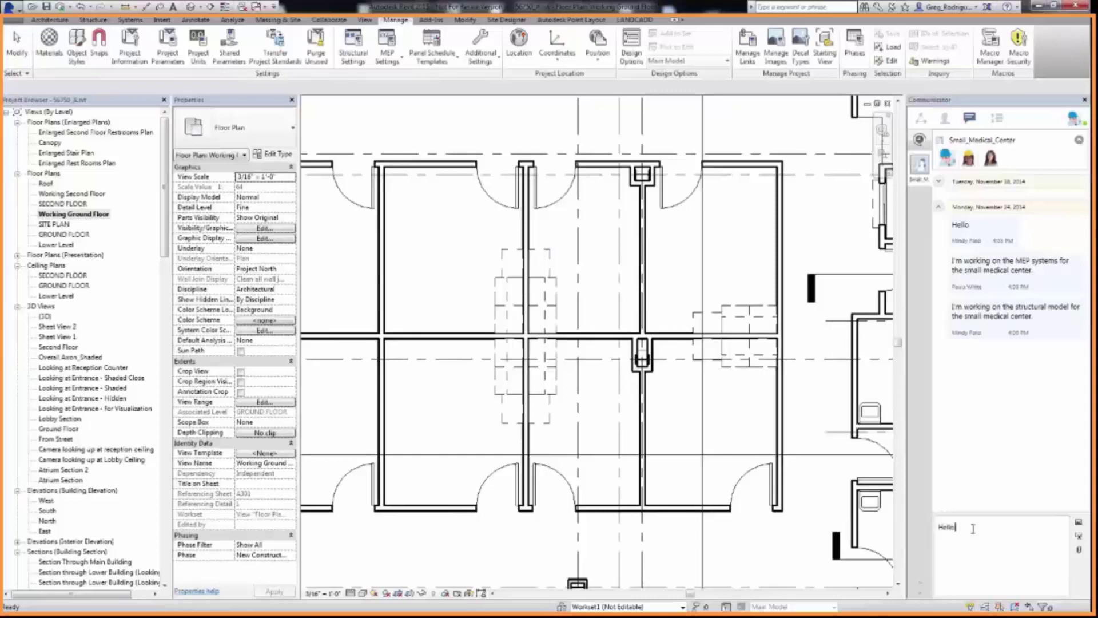
type("Hello team we are moving the walls in rooms 1201 & 1301 two feet")
key("Return")
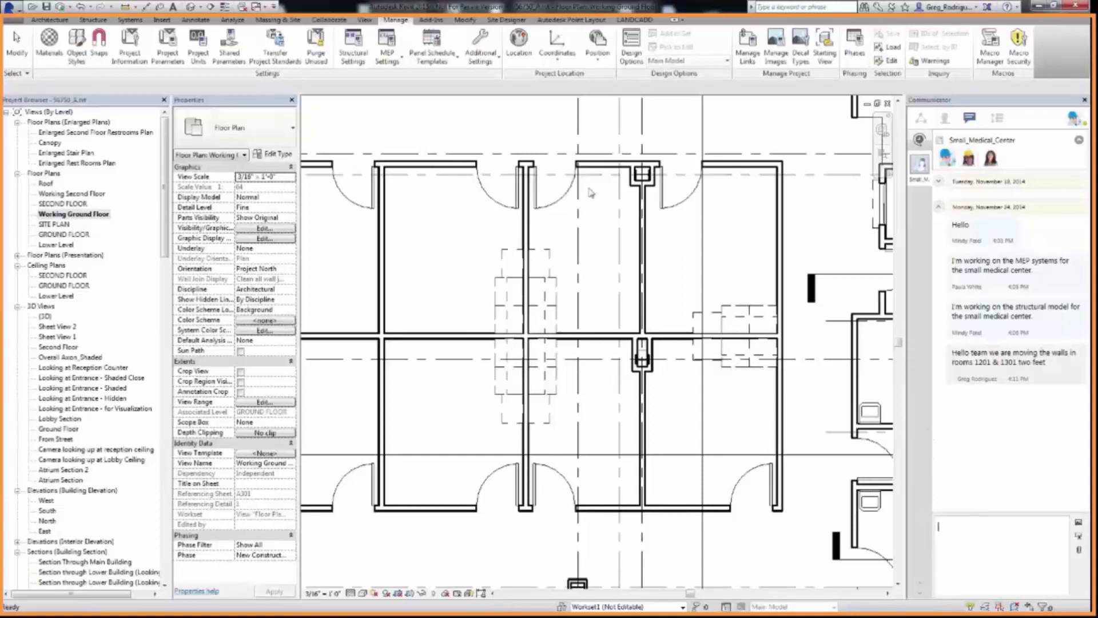
- Move the walls dividing exam rooms 1201 and 1301 from the adjoining consult rooms horizontally toward the consult rooms
left_click(465, 19)
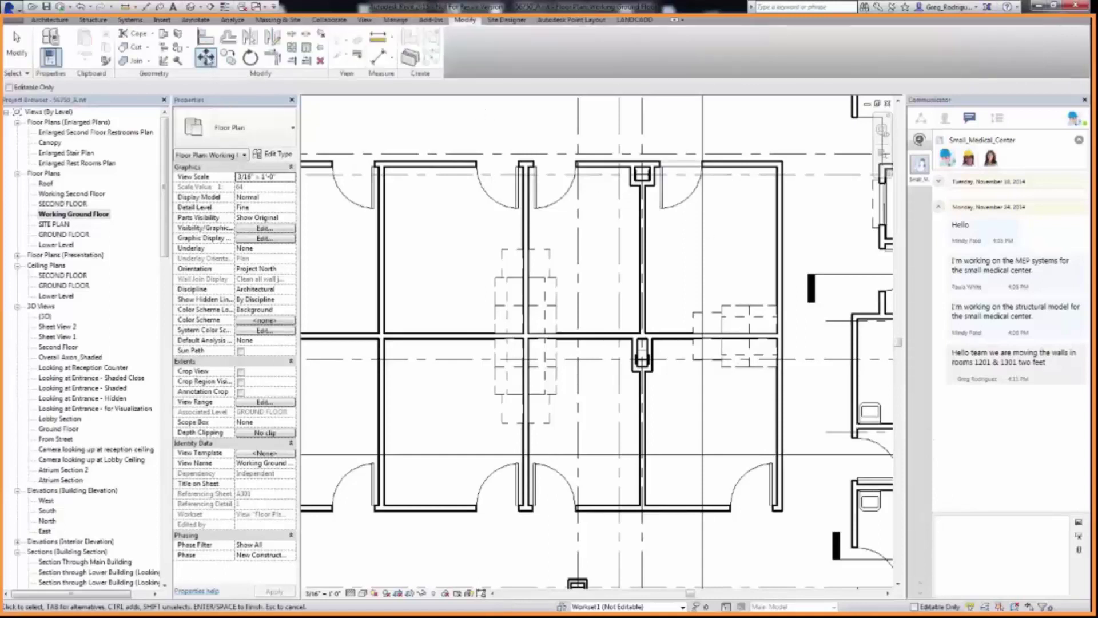
left_click(690, 196)
left_click_drag(690, 196, 729, 194)
left_click(737, 187)
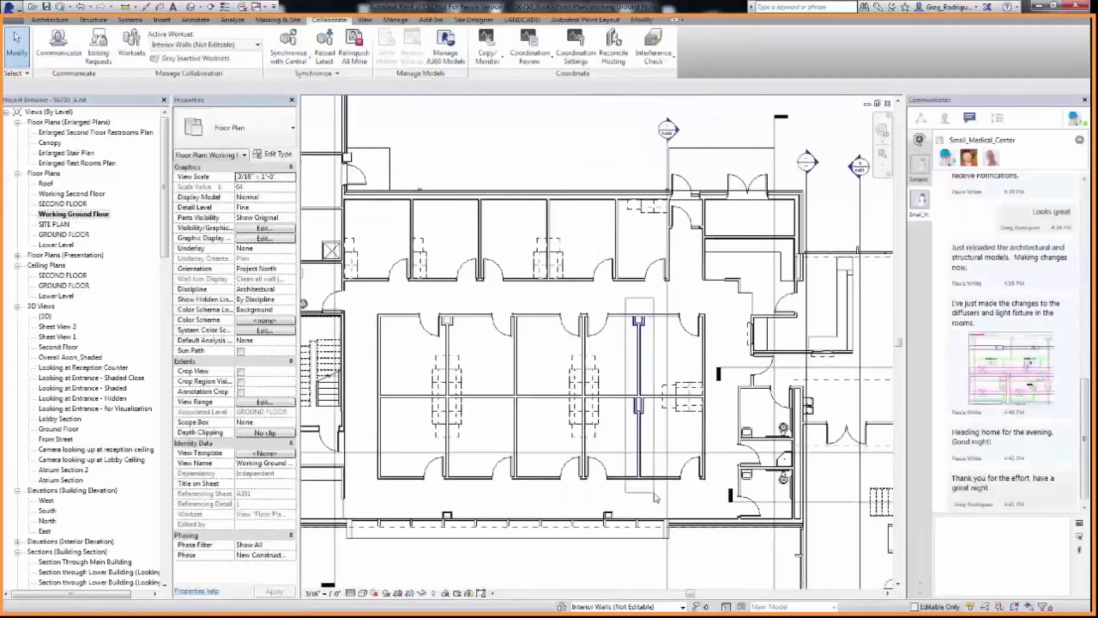
- Try to move the selected walls between the exam and consult rooms horizontally, and place an editing request for them
left_click(639, 400)
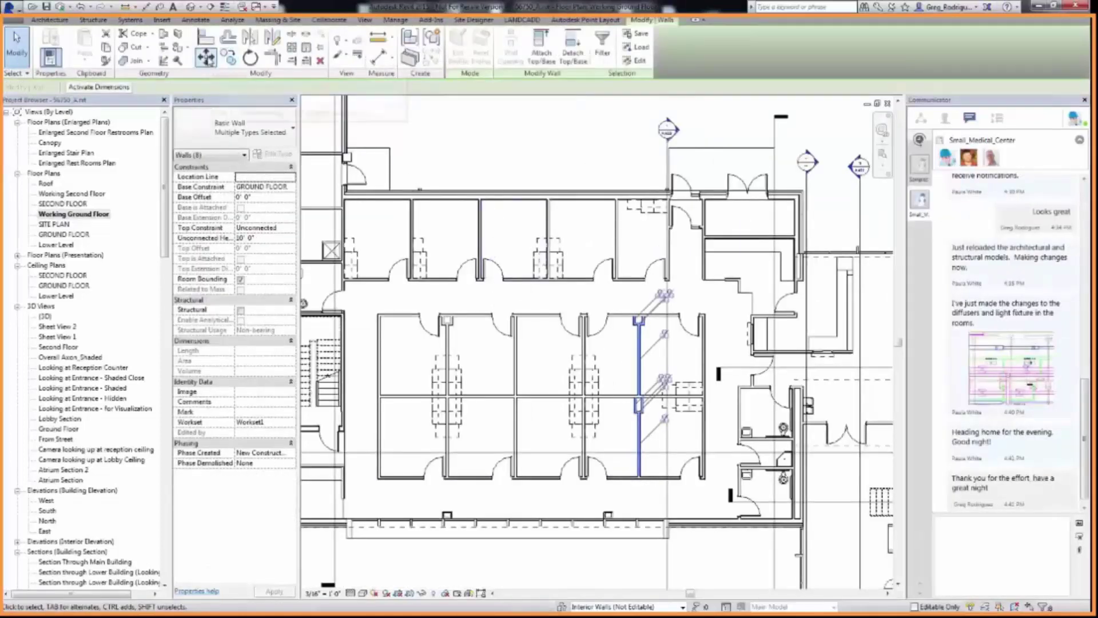
left_click(206, 57)
left_click(639, 305)
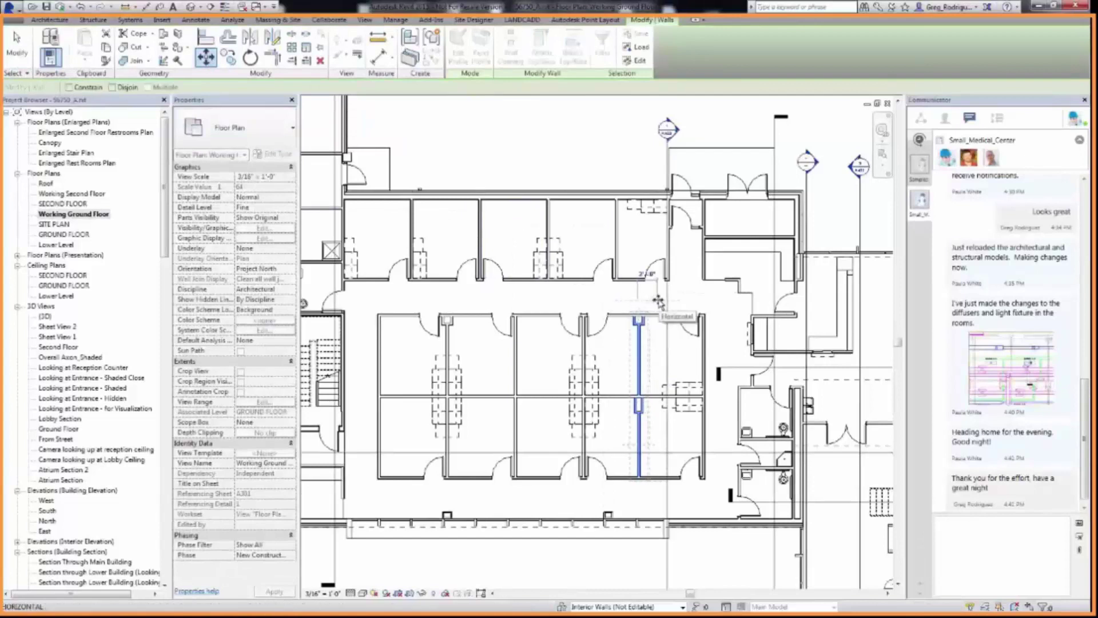
left_click(659, 302)
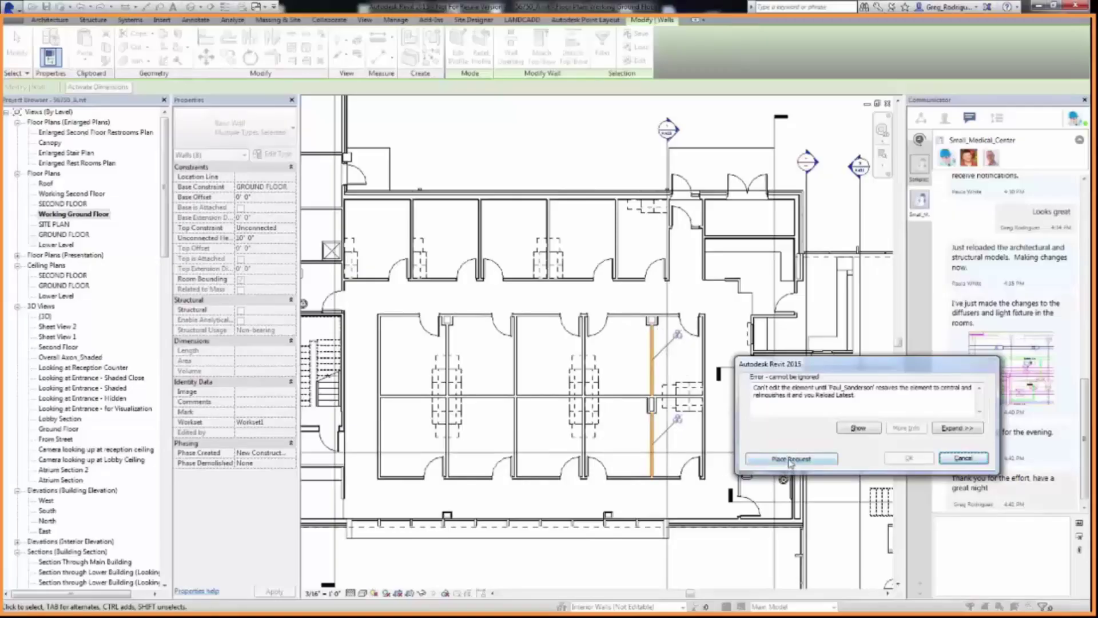
left_click(790, 460)
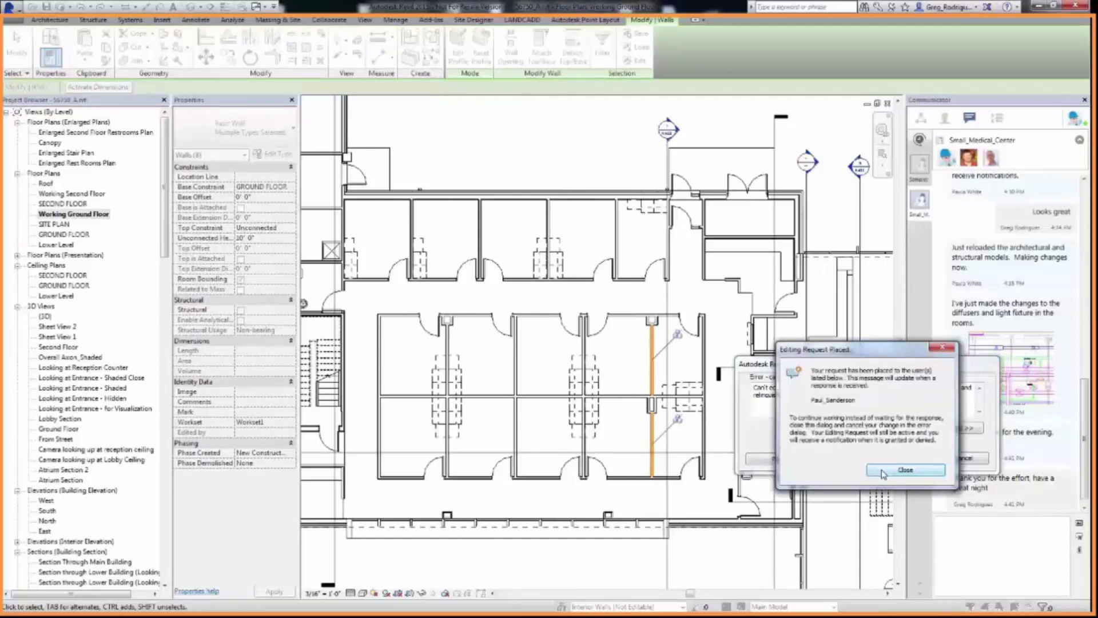
left_click(906, 470)
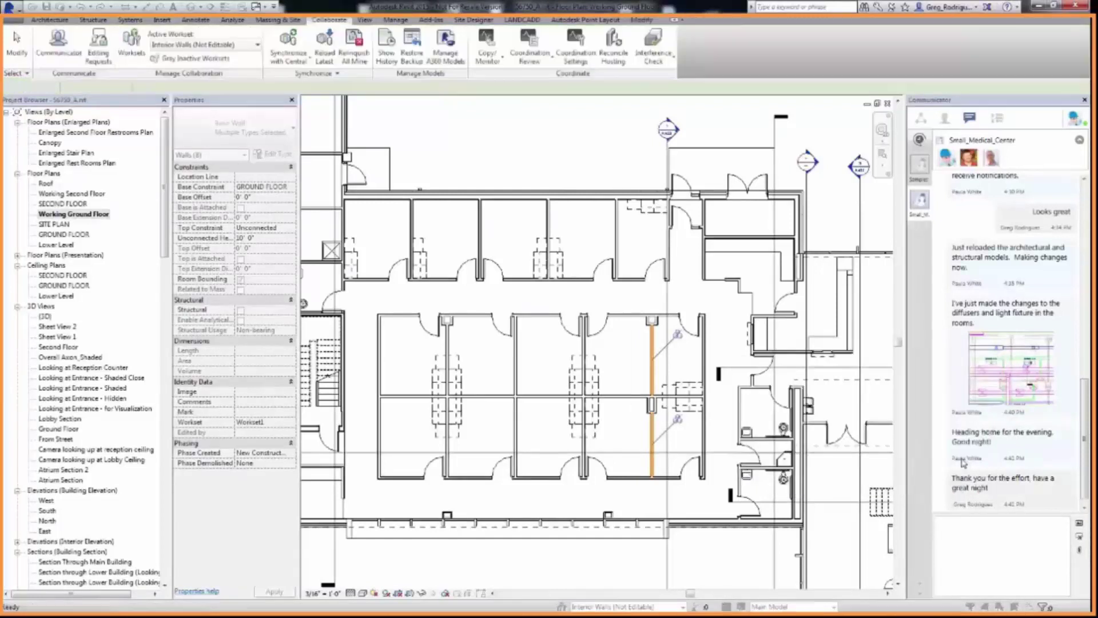
- Send a project chat message asking the walls' owner by first name to please grant the request to move these walls
left_click(977, 546)
type("Paul Please grant my request to move these walls")
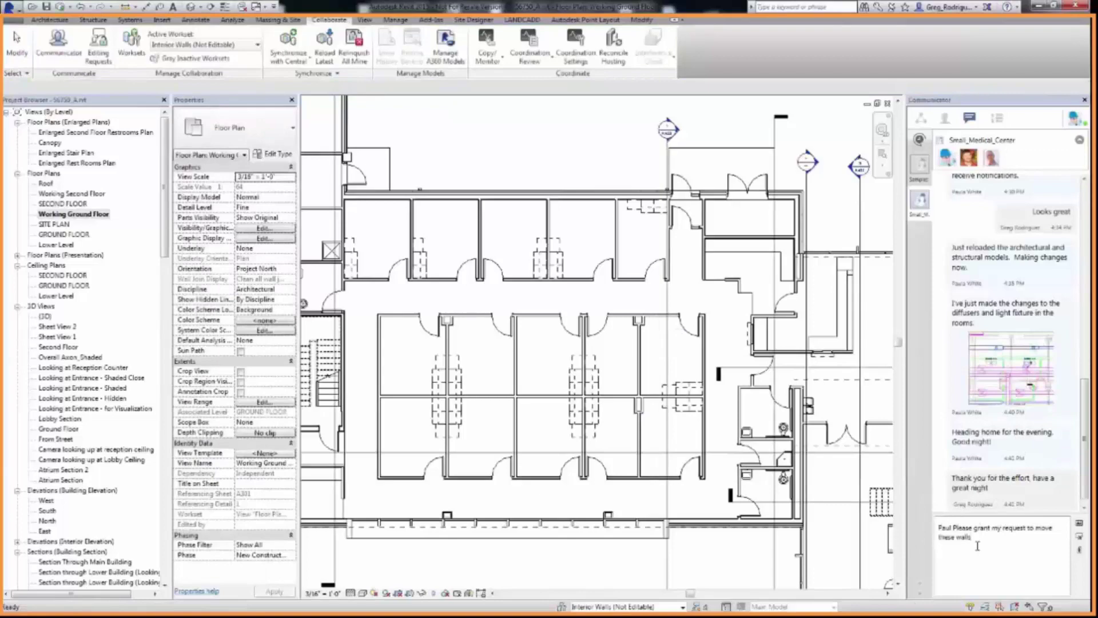
key("Return")
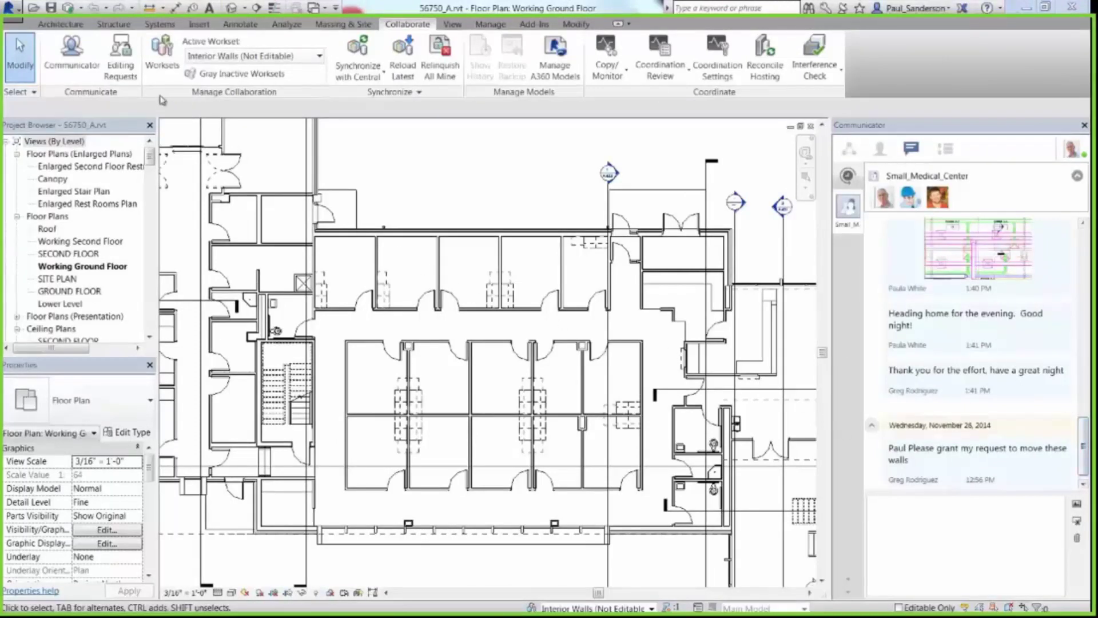
- Grant the teammate's pending editing request for the interior walls and close the editing requests
left_click(113, 51)
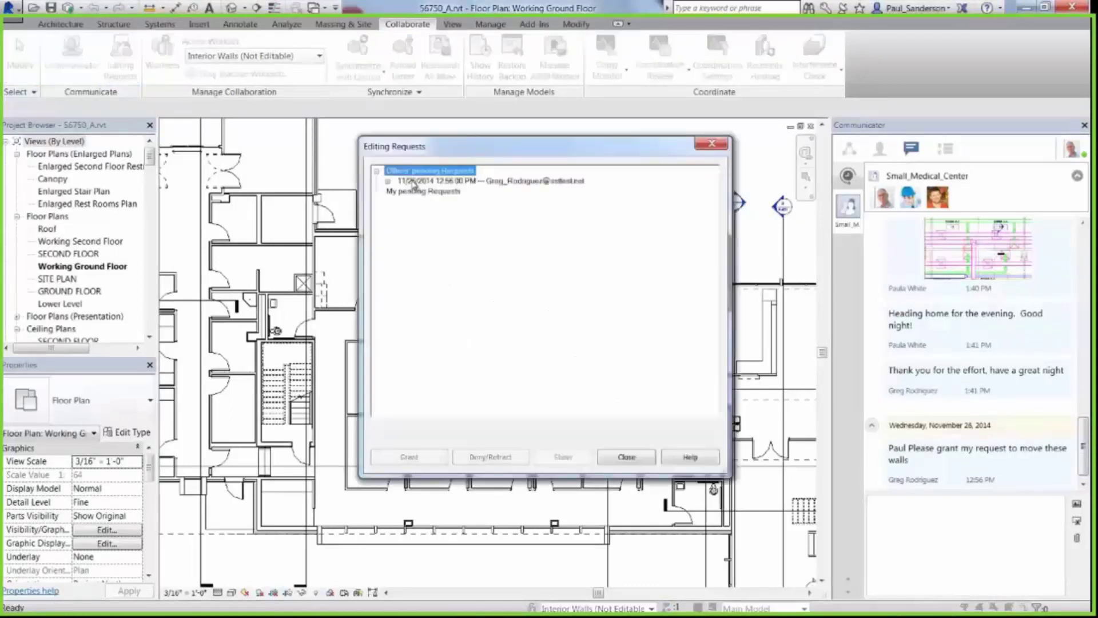
left_click(413, 182)
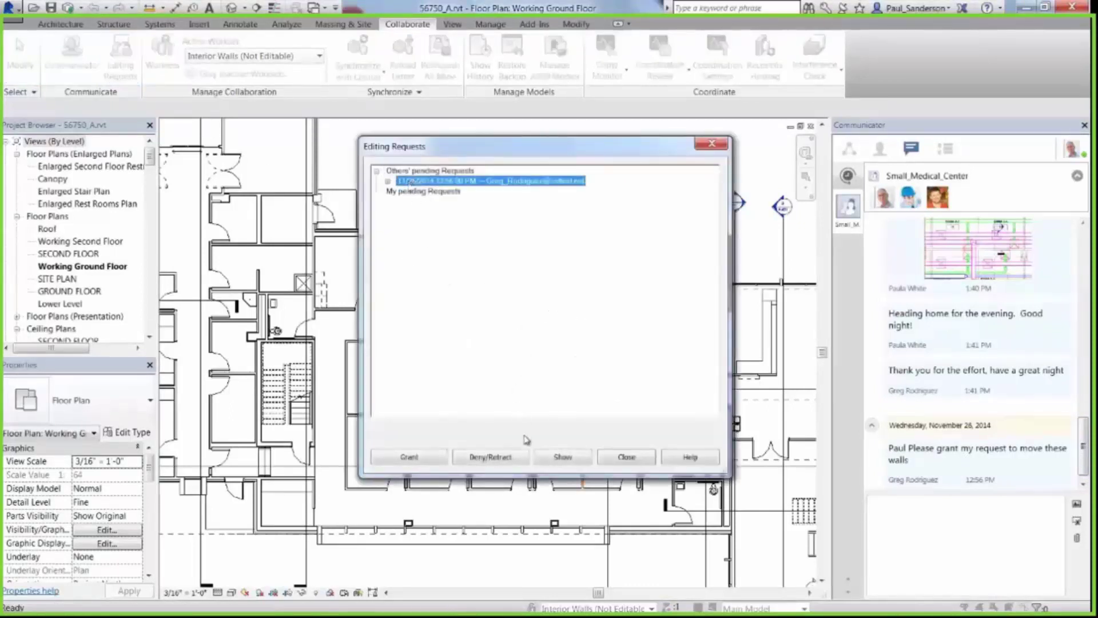
left_click(429, 458)
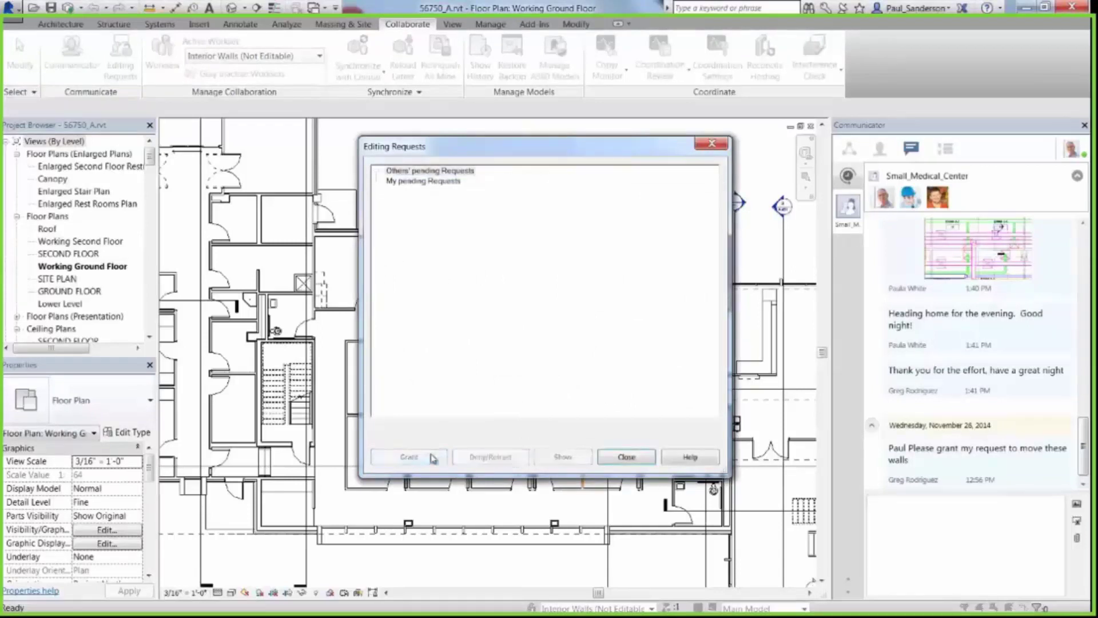
left_click(626, 457)
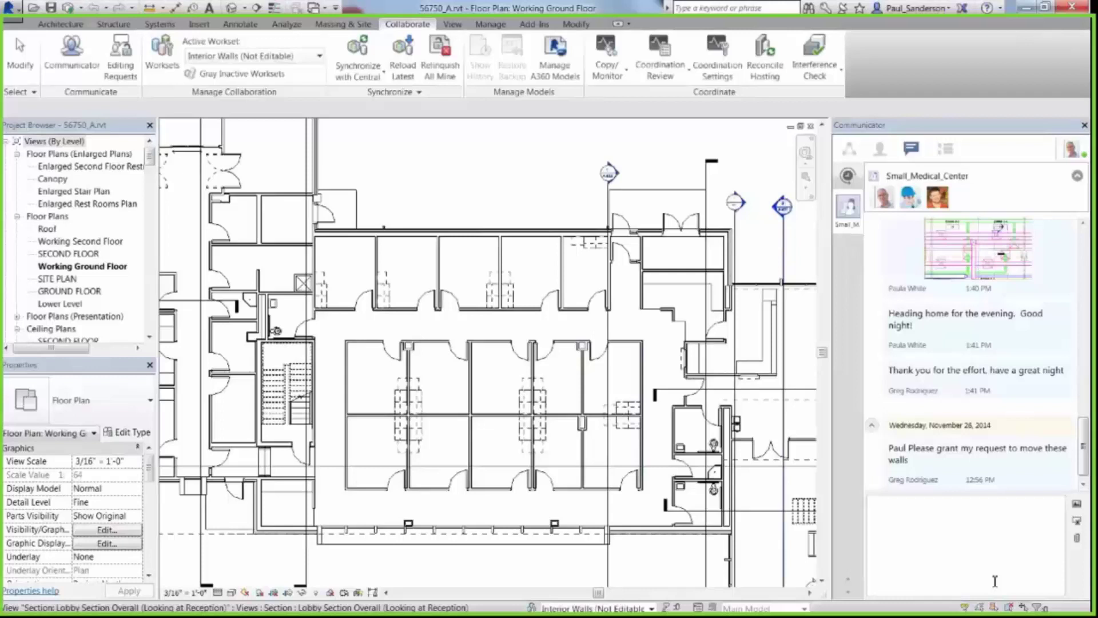
- Send a project chat message addressing the requester by first name and saying "I have granted your request"
left_click(935, 524)
type("Greg, I have granted your request")
key("Return")
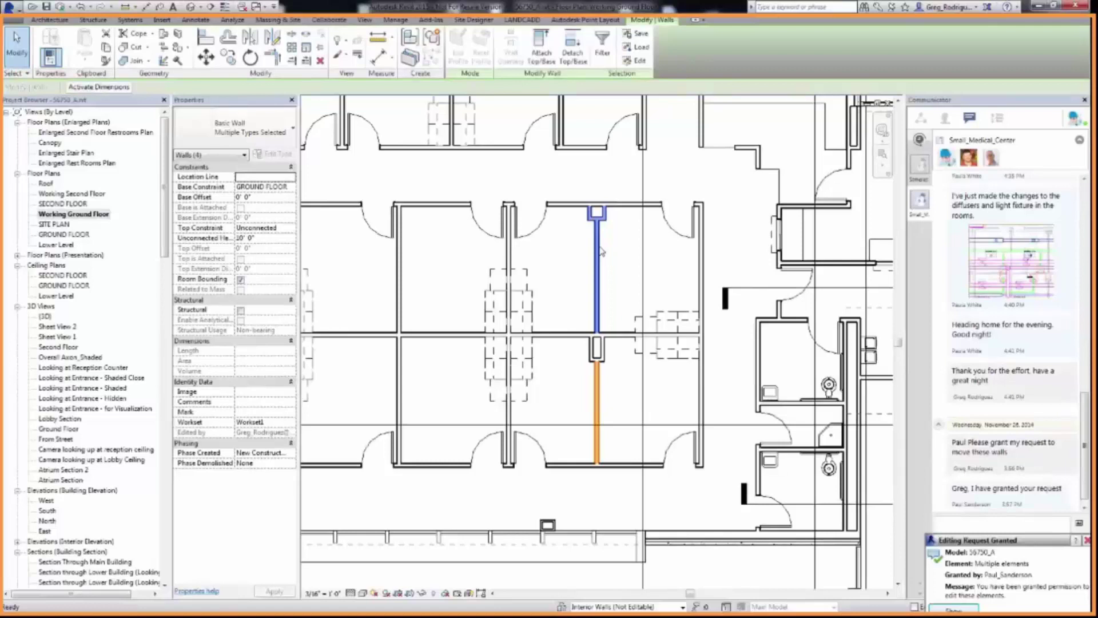
- Move the granted walls between the exam and consult rooms a short distance horizontally to the right on the ground floor plan
left_click_drag(574, 183, 613, 489)
left_click(206, 57)
left_click(592, 186)
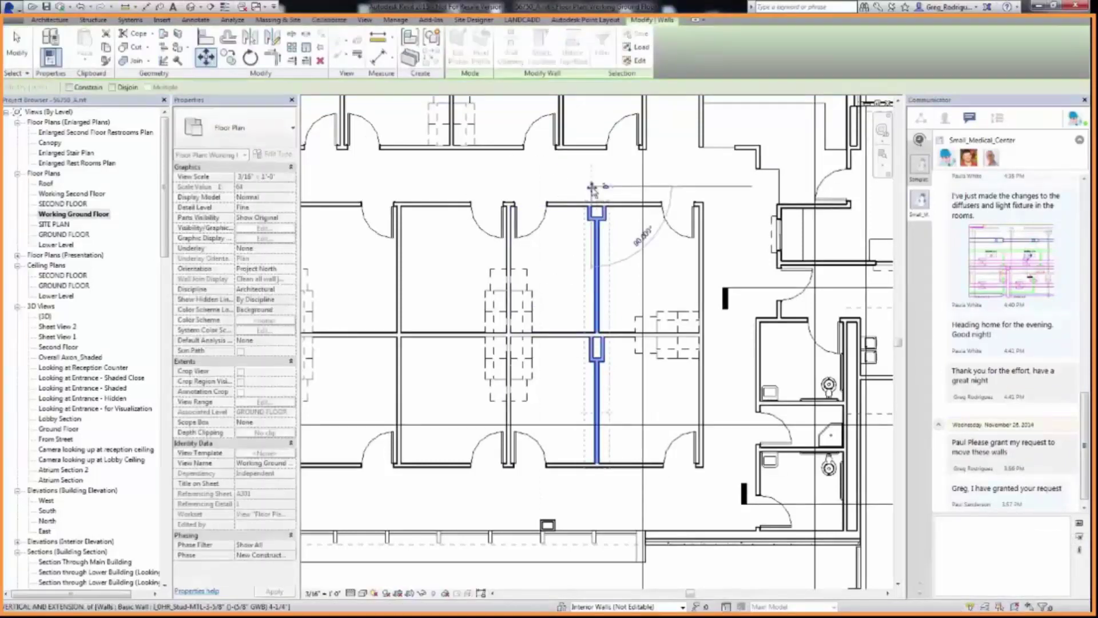
left_click(613, 186)
- Synchronize with the central model using modified settings, with the comment "Walls in rooms 1201 and 1301 have been moved two feet"
left_click(330, 20)
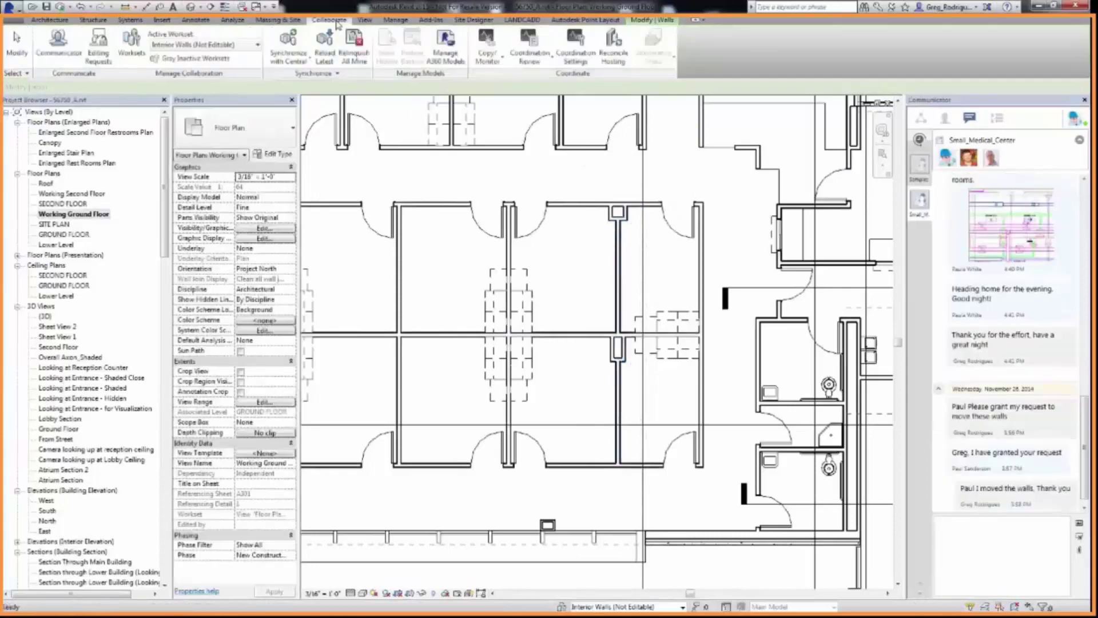
left_click(309, 58)
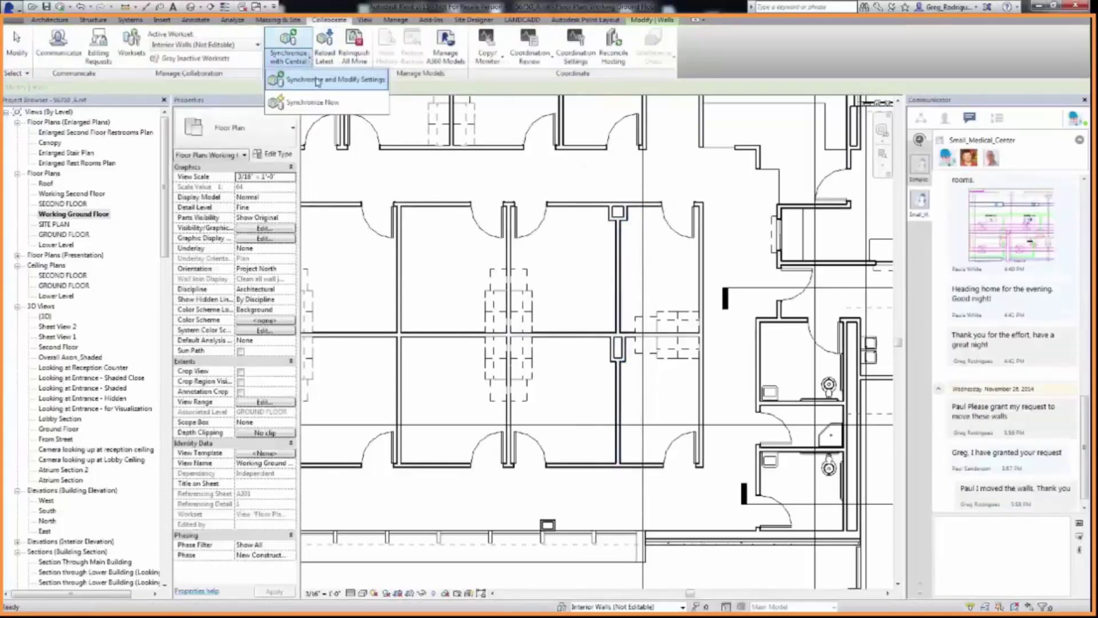
left_click(317, 81)
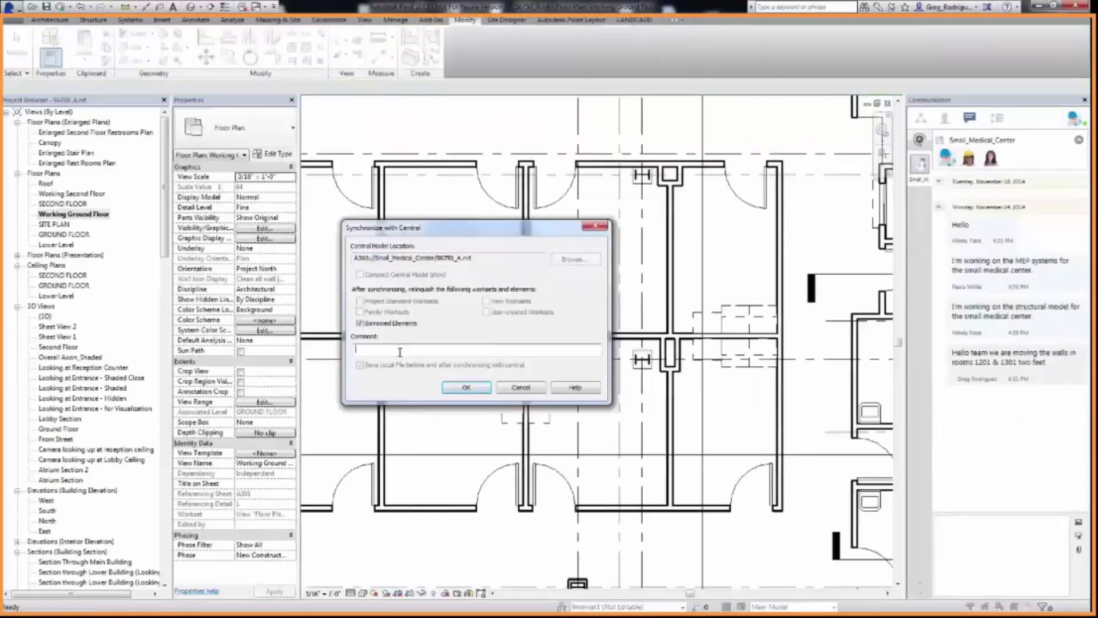
left_click(400, 350)
type("Walls in rooms 1201 and 1301 have been moved two feet")
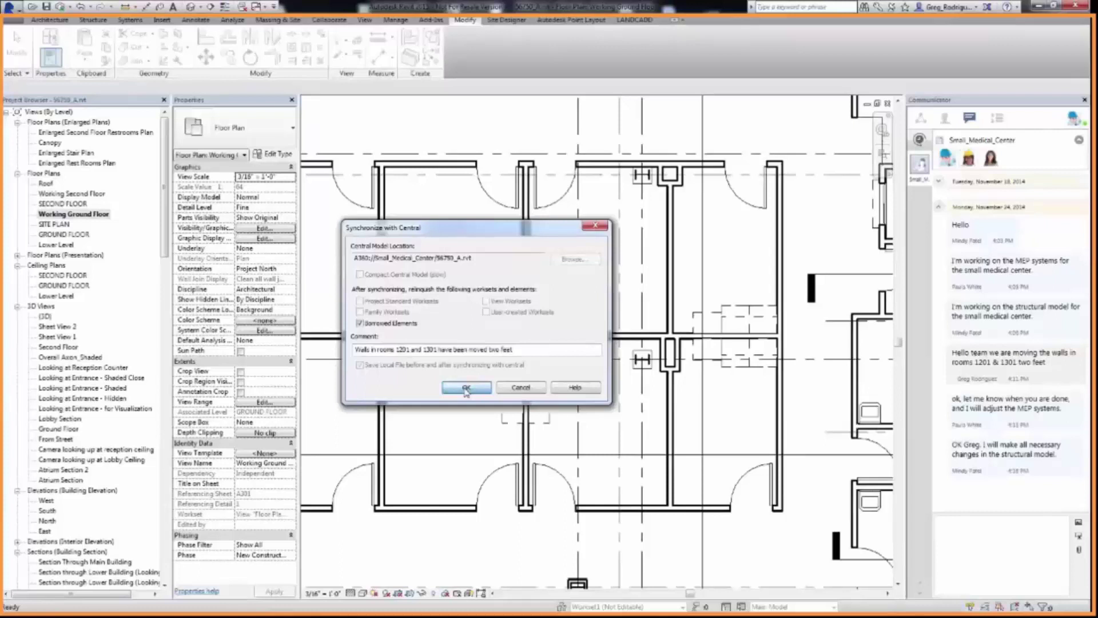
left_click(466, 388)
- Capture the floor plan area around the moved walls and send it in the project chat with "Please see a capture of the move"
left_click(971, 117)
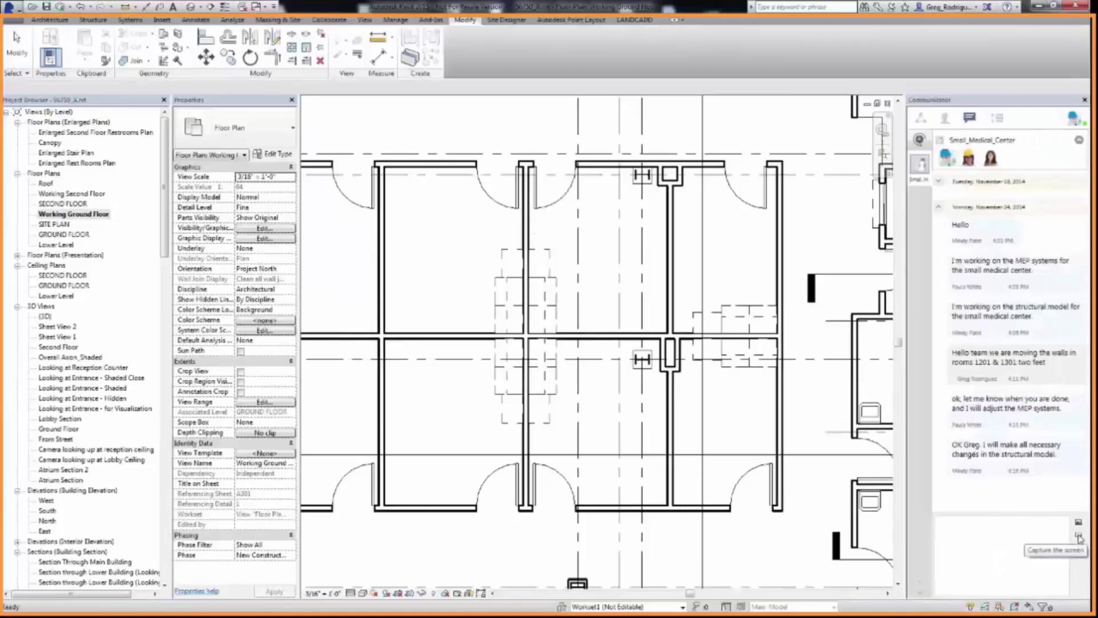
left_click(1078, 538)
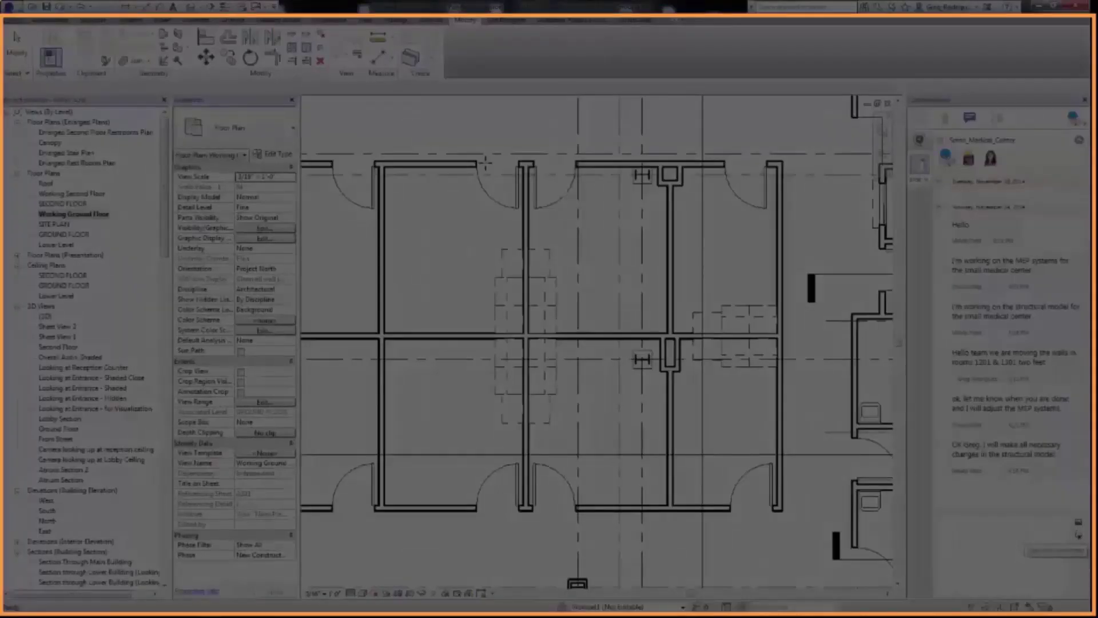
left_click_drag(688, 268, 875, 572)
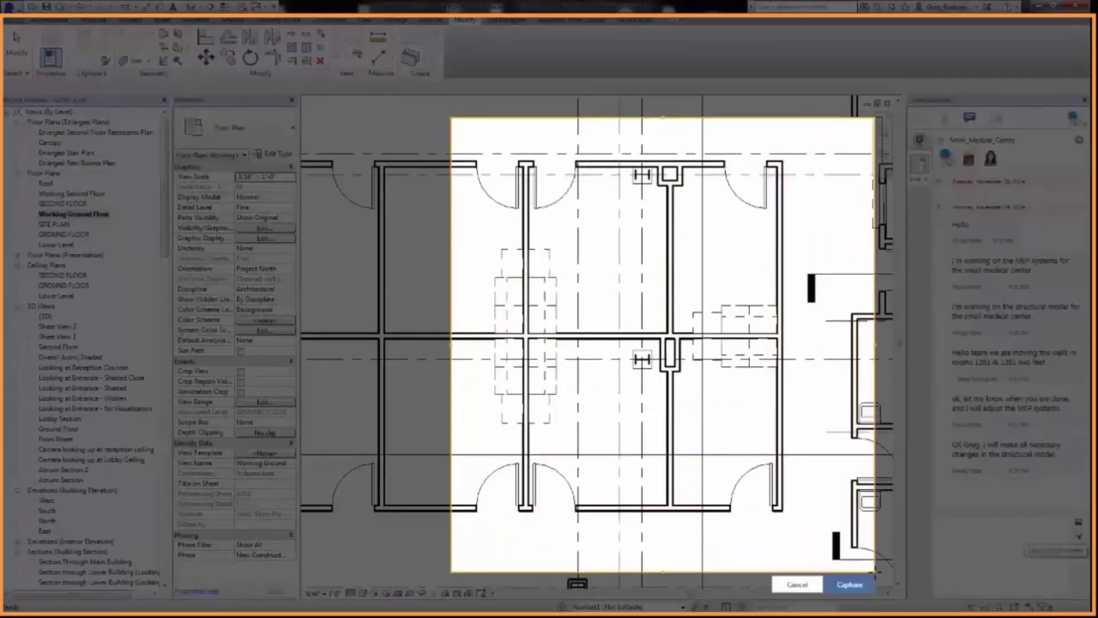
left_click(846, 584)
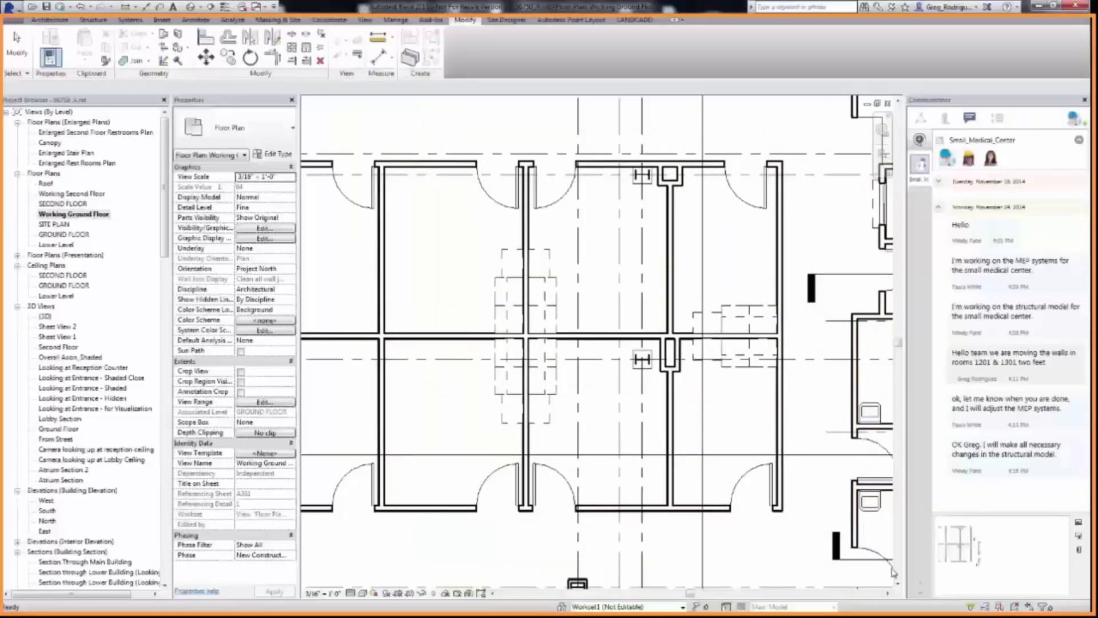
type("Please see a capture of the move")
key("Return")
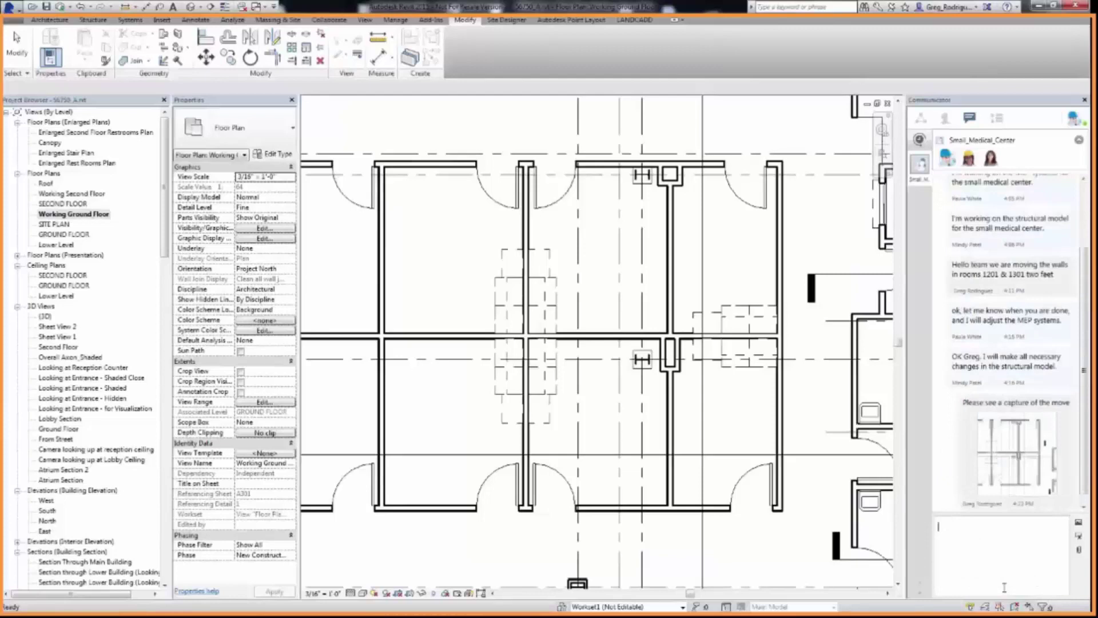